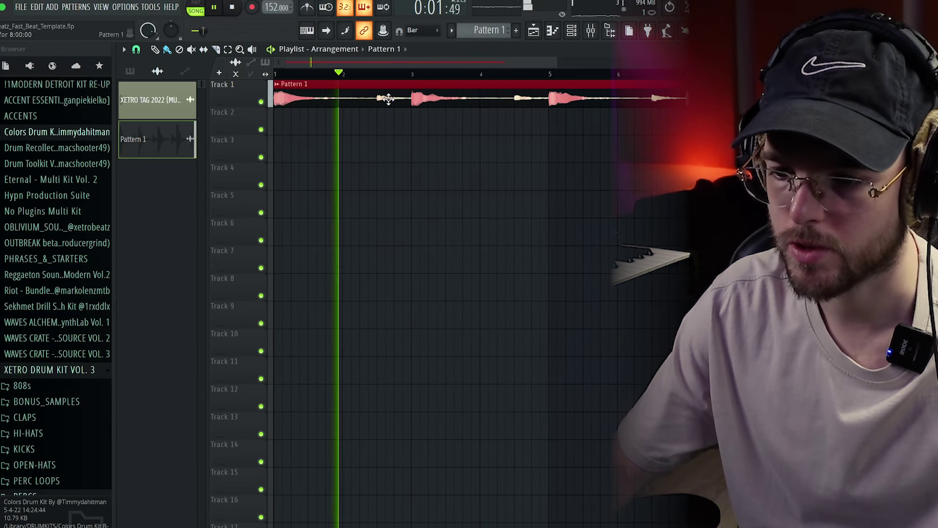
Reverse the Pattern 1 audio clip on Track 1 and realign it off the snap grid to fill eight bars
double_click(389, 99)
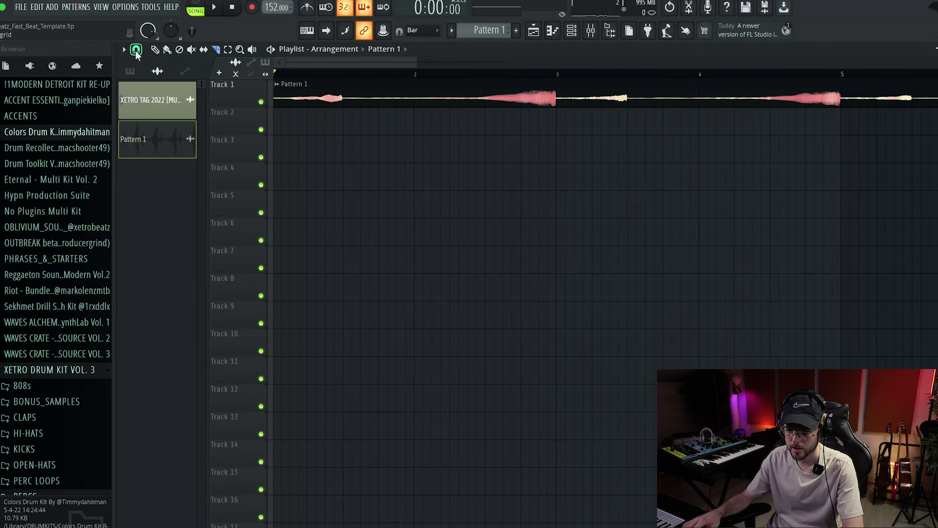
left_click(136, 50)
left_click(146, 159)
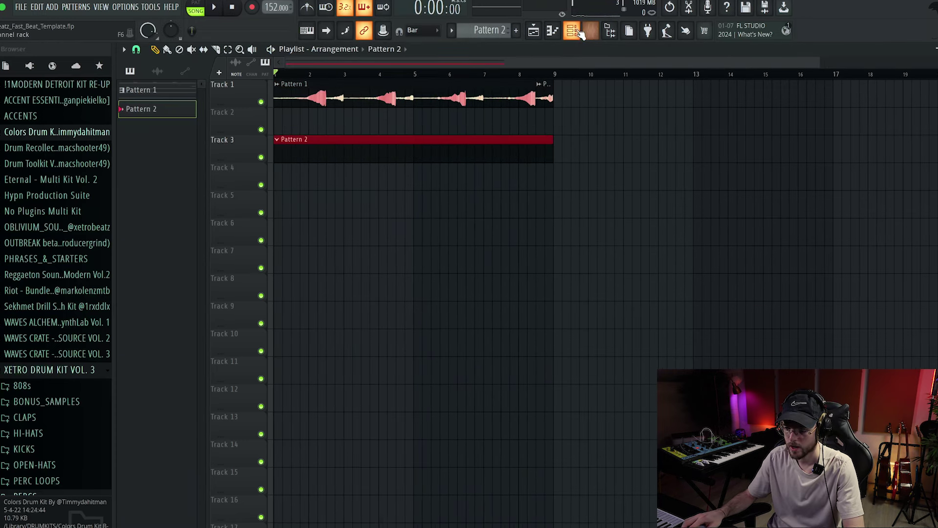
Add a second Autogun instrument to the channel rack for Pattern 2
key("F6")
left_click(543, 285)
type("au")
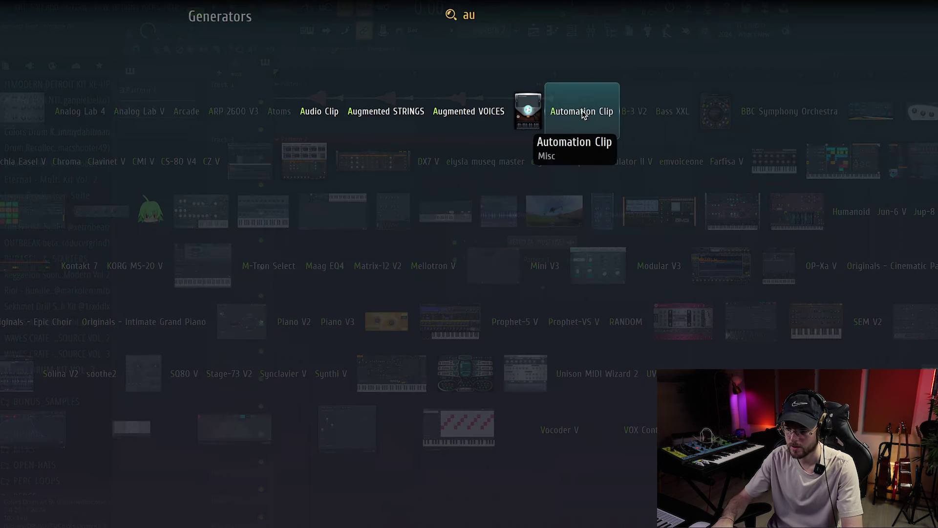
left_click(529, 118)
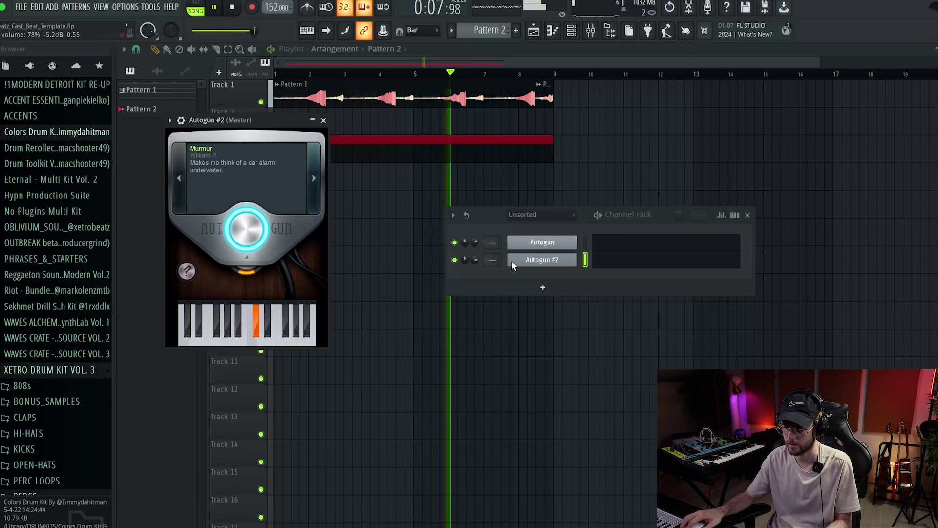
Place a C#5 note at bar 1 and a C#4 note at bar 3 for Autogun #2, and repeat both over bars 5 to 8
left_click(616, 265)
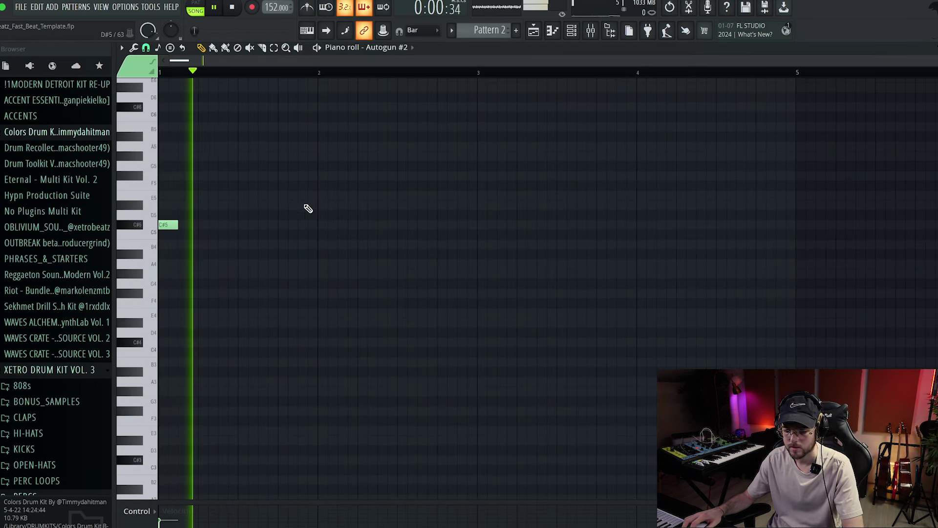
key("space")
left_click(489, 304)
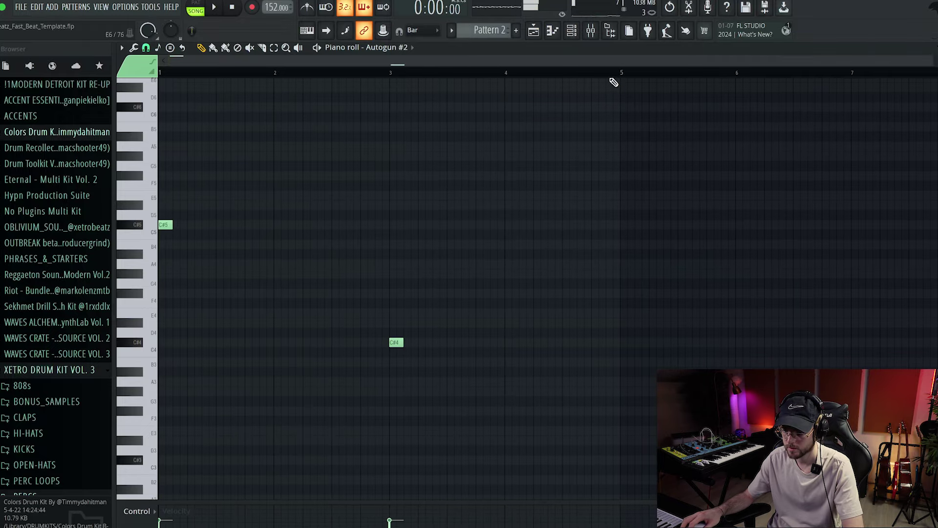
left_click_drag(620, 76, 110, 124)
key("super+b")
key("space")
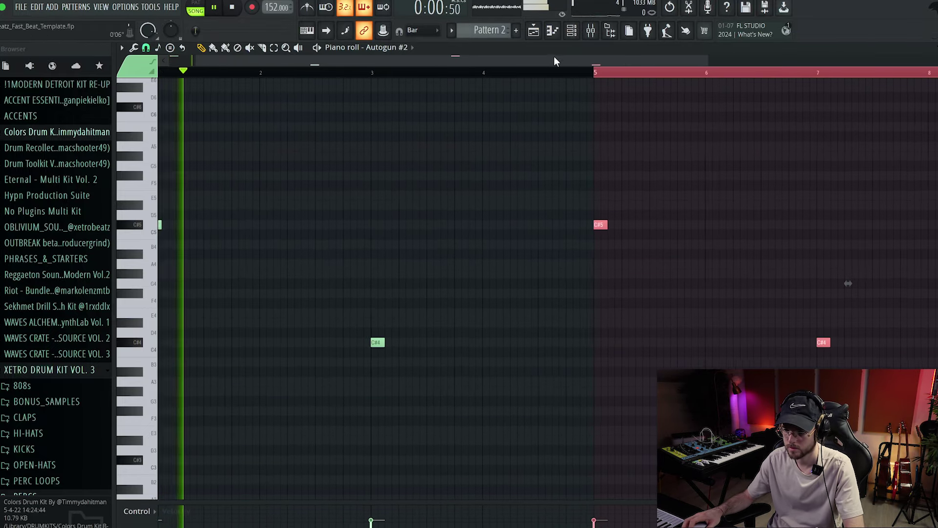
Adjust Autogun #2's channel volume and raise the dry level of its Fruity Reeverb 2 to 36%
left_click(575, 32)
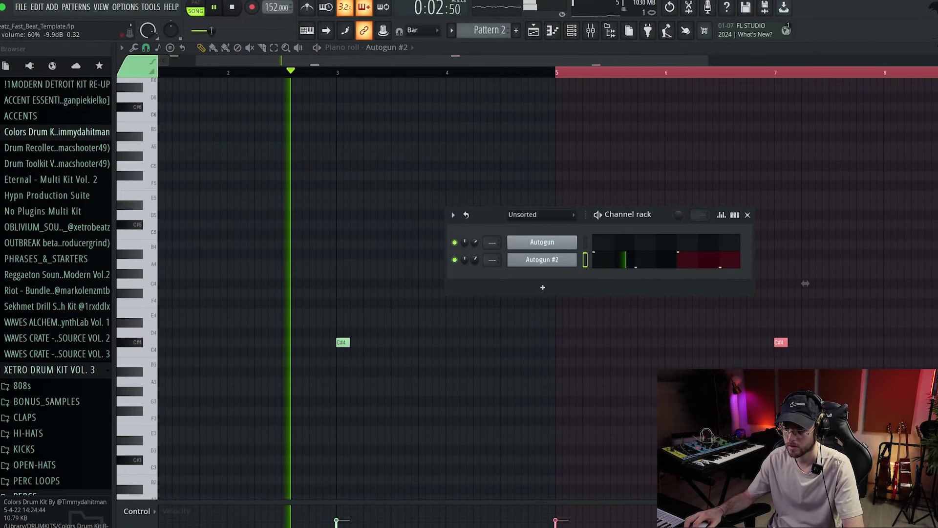
left_click_drag(476, 259, 476, 256)
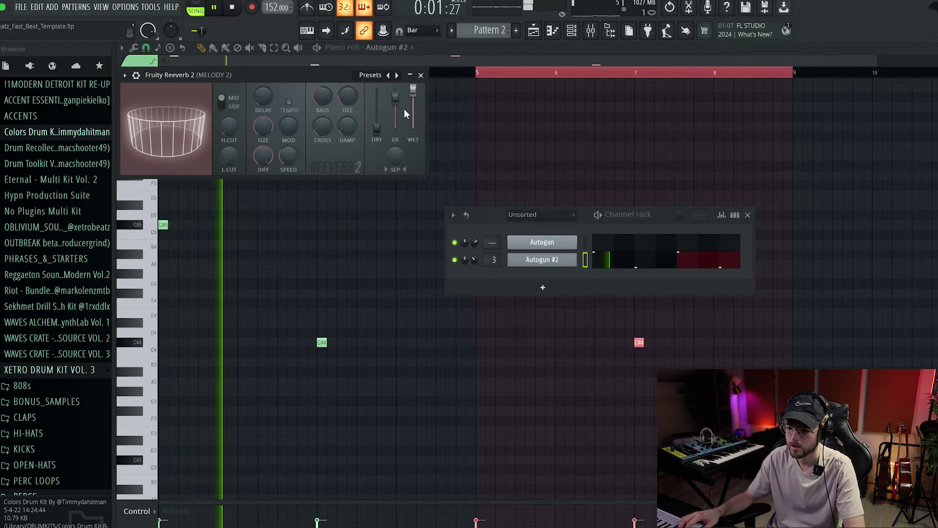
left_click_drag(377, 128, 377, 117)
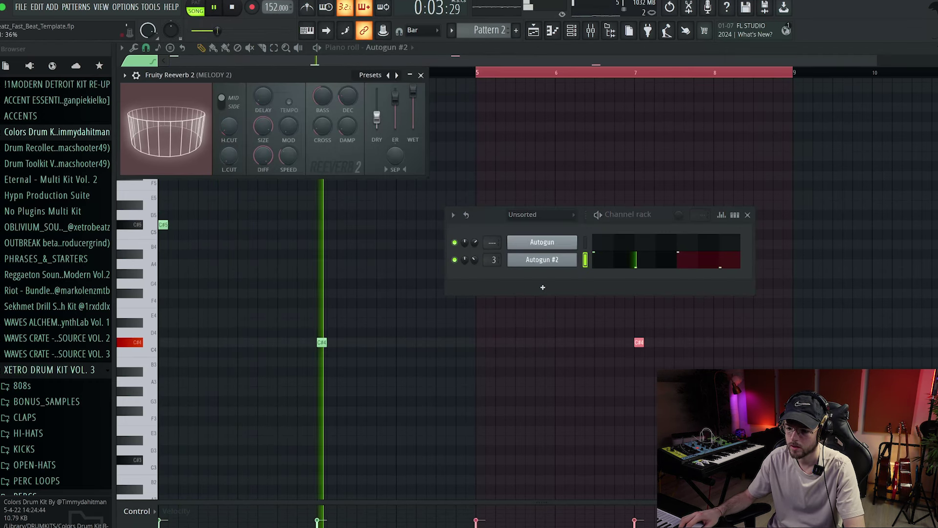
left_click_drag(330, 76, 344, 131)
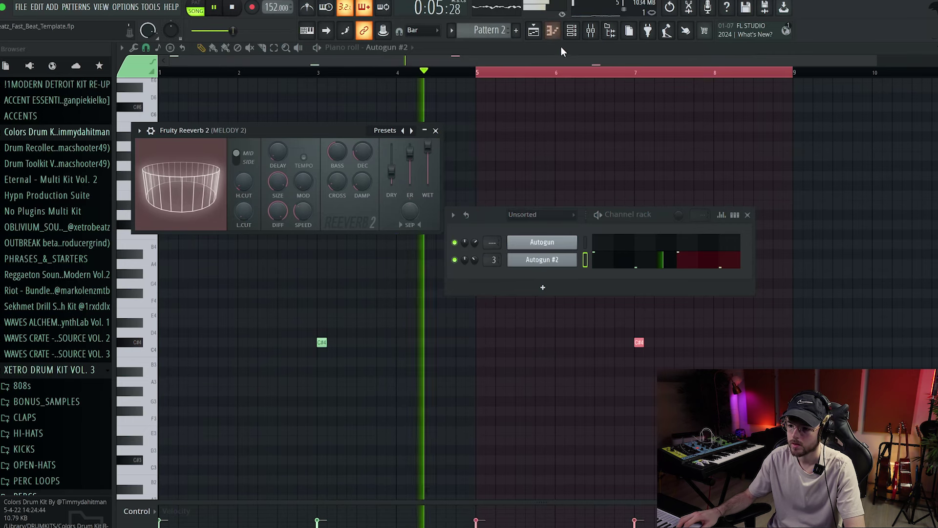
Add an FL Keys instrument with the Dark Piano preset to the channel rack
key("F6")
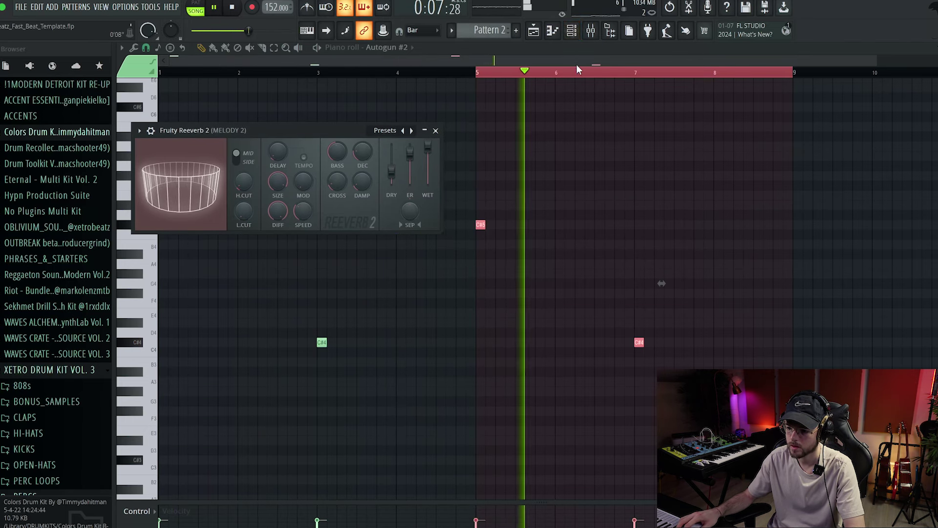
key("F8")
type("fl")
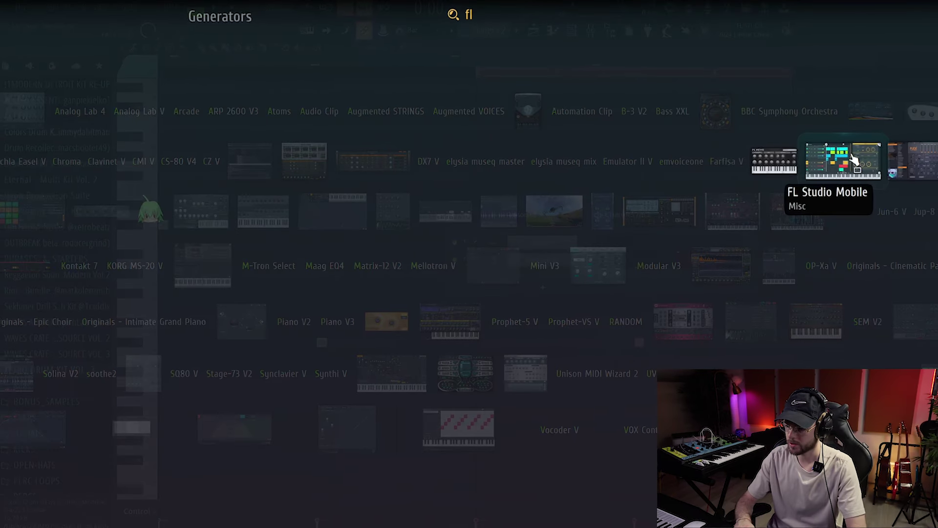
left_click(774, 157)
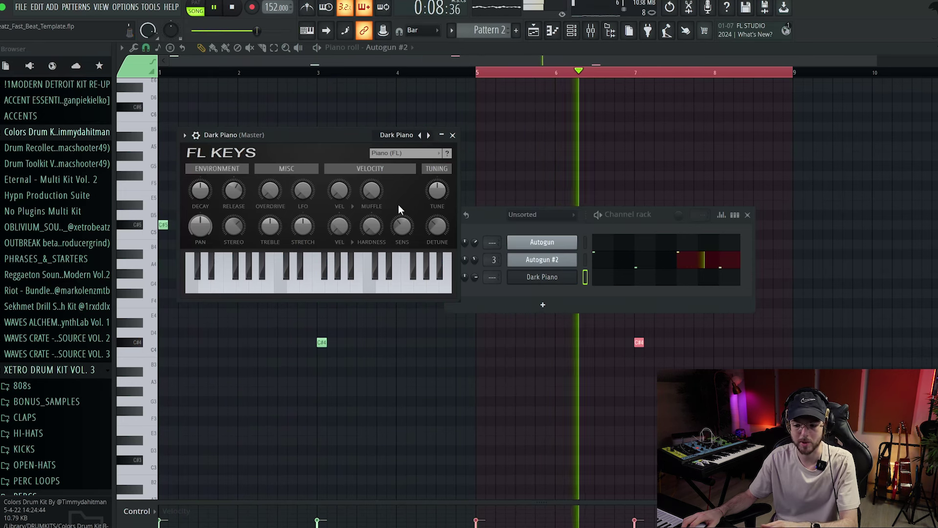
In the Dark Piano piano roll, lay out one-bar C#5, A5 and C#6 notes with staggered starts in bar 1
key("F7")
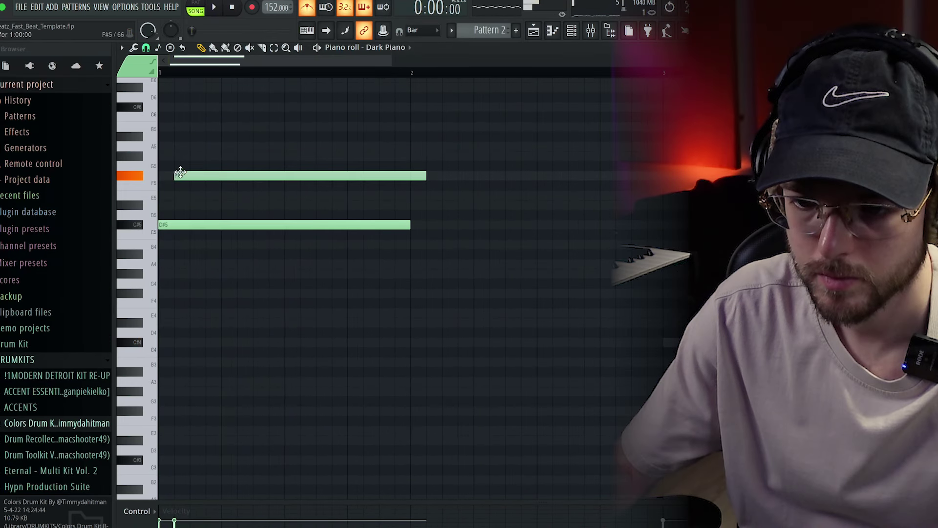
left_click_drag(180, 172, 223, 101)
key("space")
scroll(286, 236, "up", 4)
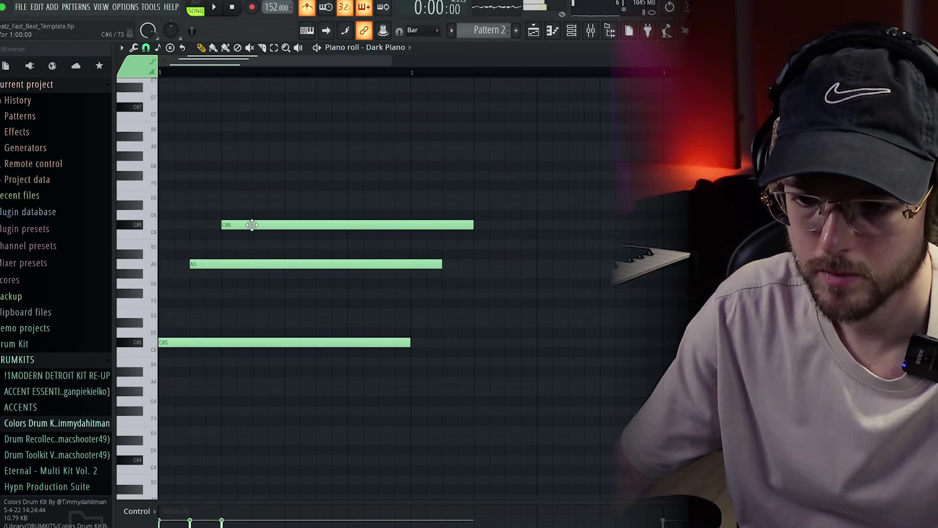
Align the A5 note with the C#5 at the start of bar 1, and delete the C#6 note after trying it mid-bar
left_click_drag(251, 224, 328, 224)
key("space")
key("space")
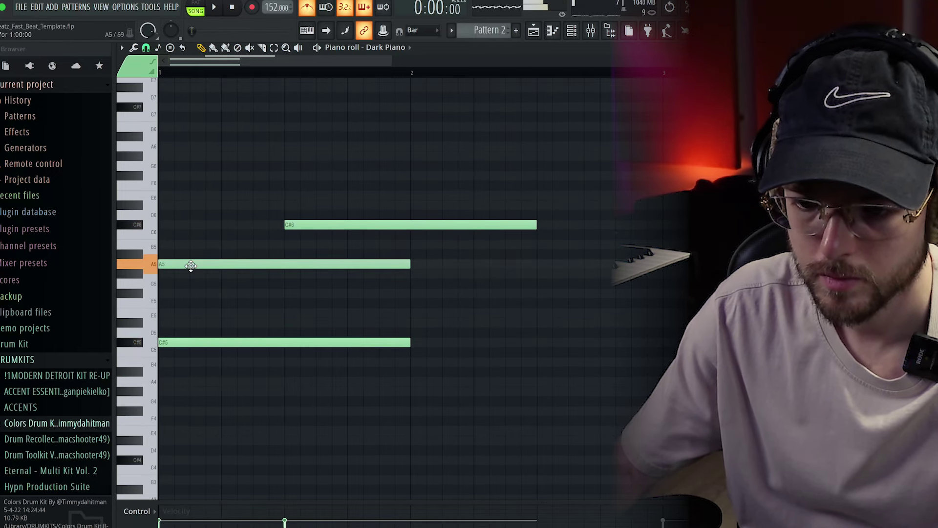
right_click(318, 225)
key("space")
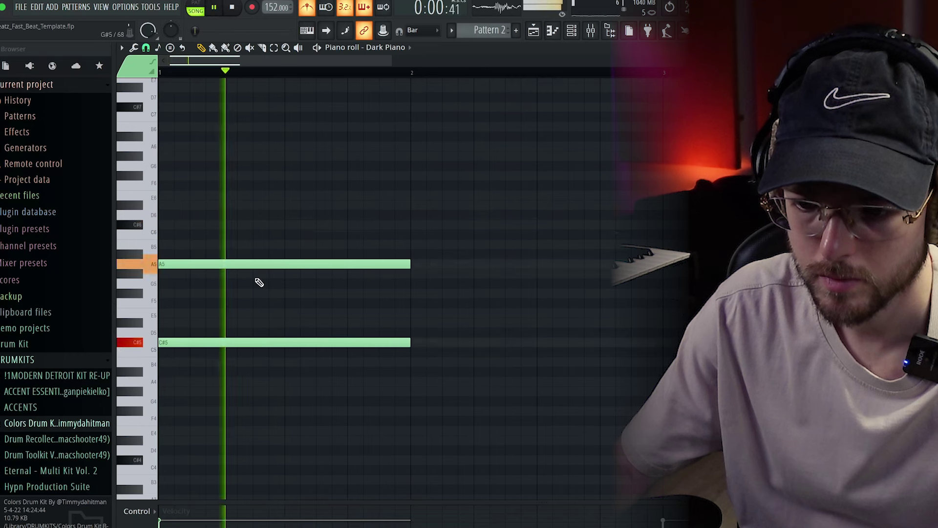
Add a half-bar G#5 note from the middle of bar 1 and a half-bar C#6 note from its second beat
left_click_drag(273, 275, 289, 275)
key("space")
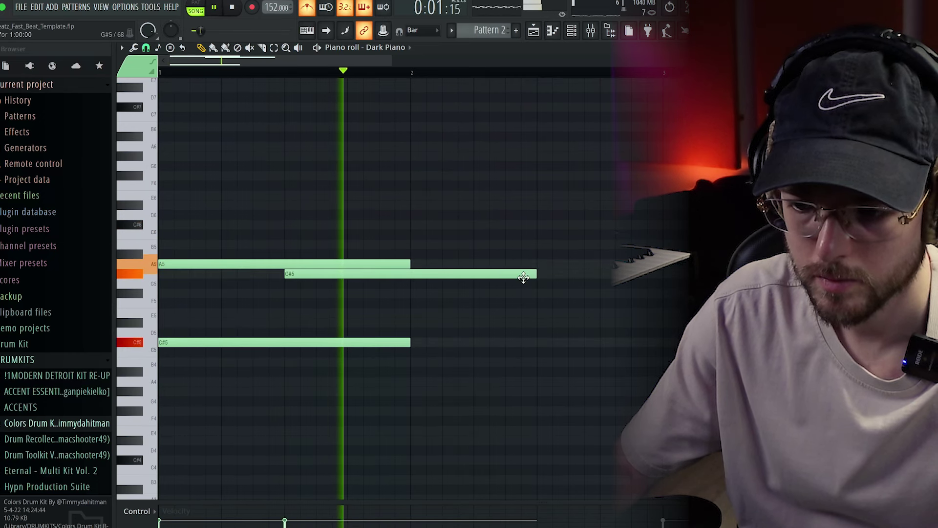
key("space")
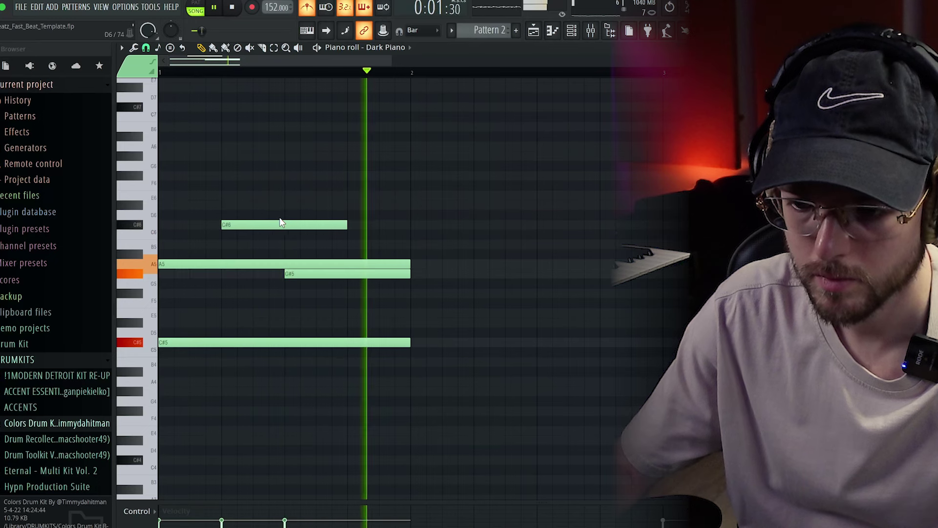
Add a C#5 note on beat 4 of bar 1, shortening the first C#5 to meet it and ending the new one at bar 2
left_click(261, 343)
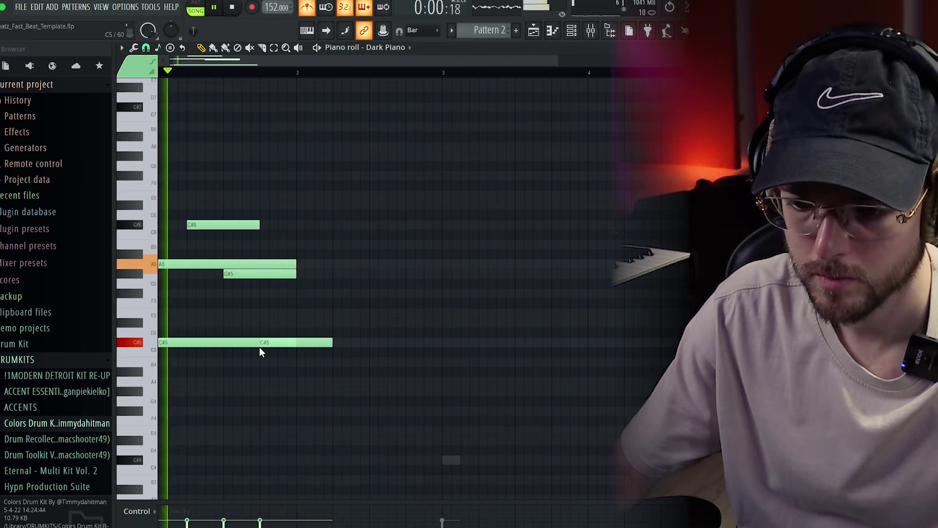
left_click(288, 343, "ctrl")
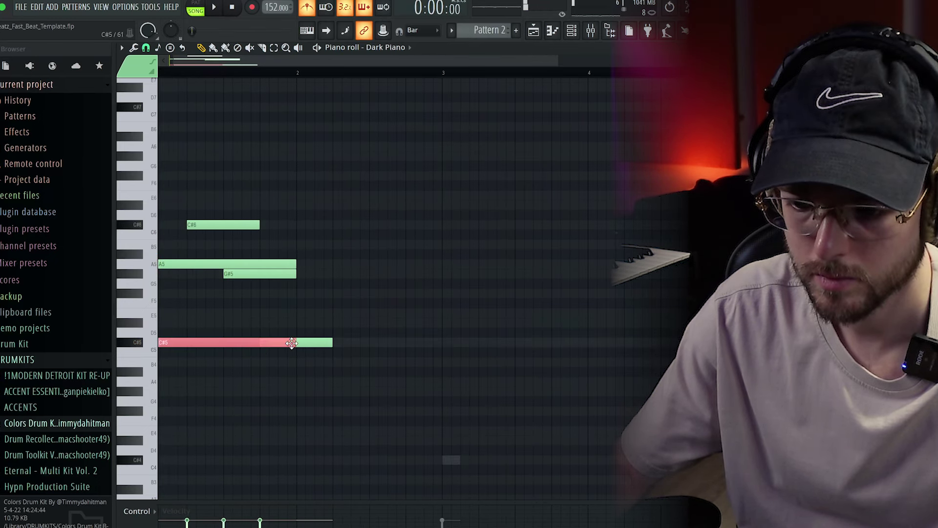
key("space")
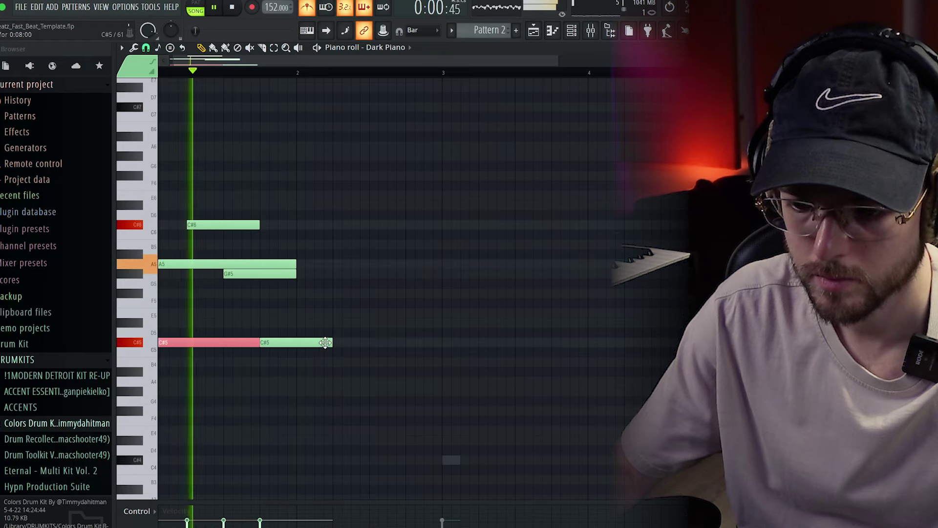
left_click_drag(331, 343, 304, 344)
key("space")
Duplicate the one-bar melody into bar 2 without its opening low note, and transpose all notes up one octave
key("ctrl+a")
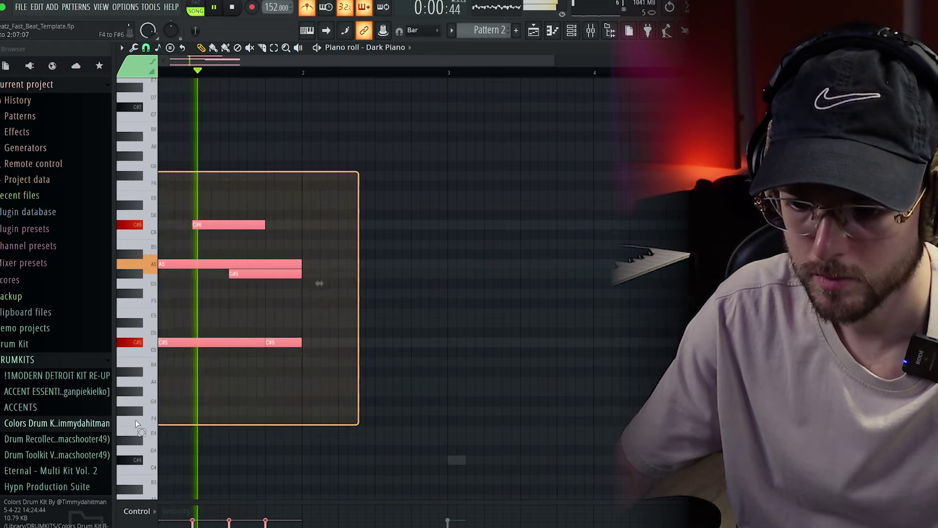
key("ctrl+b")
key("ctrl+d")
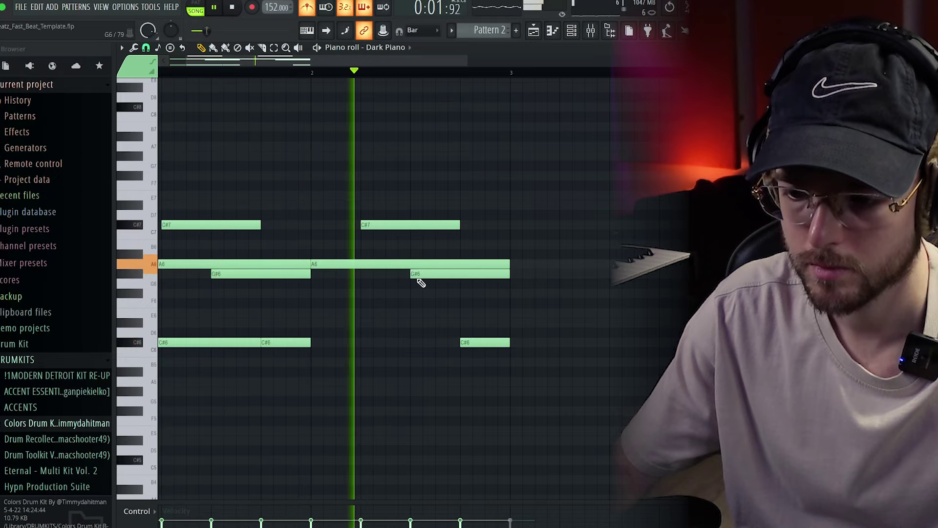
Repeat the two-bar Dark Piano melody until it fills eight bars
key("ctrl+a")
key("ctrl+b")
scroll(302, 306, "down", 5)
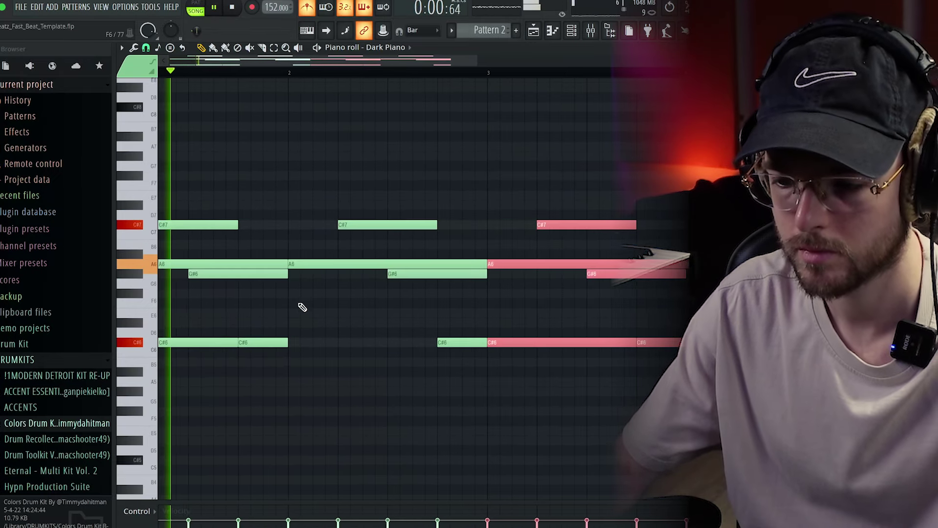
key("ctrl+b")
key("ctrl+b")
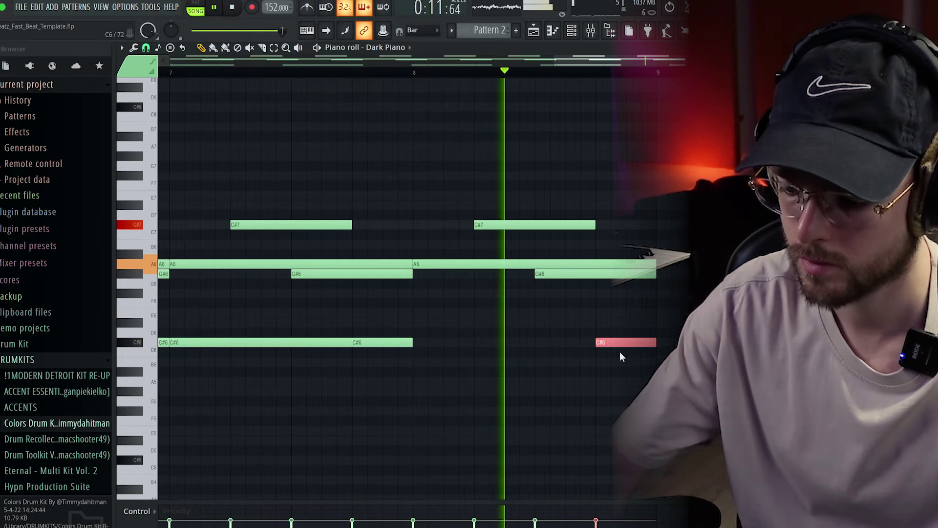
Raise the melody's last note in bar 8 to E7, and randomize the velocities of all Dark Piano notes
key("ctrl+Up")
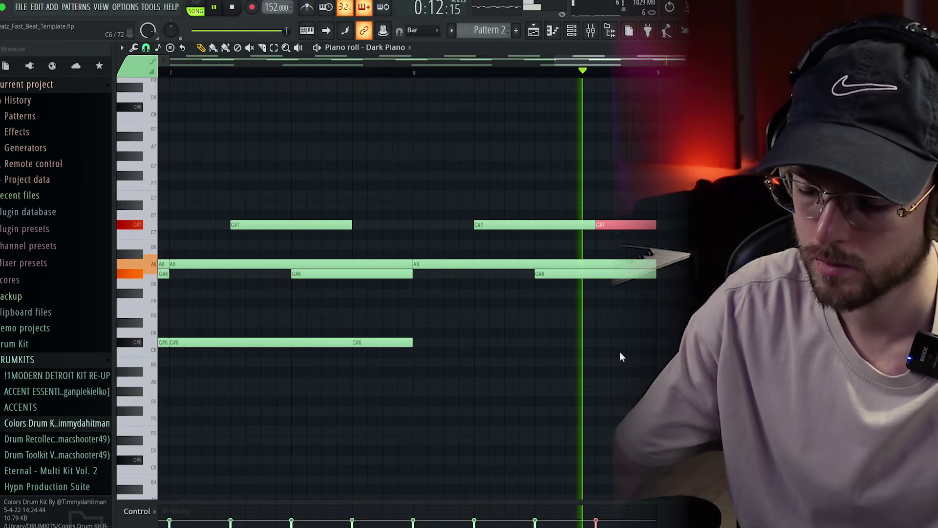
key("space")
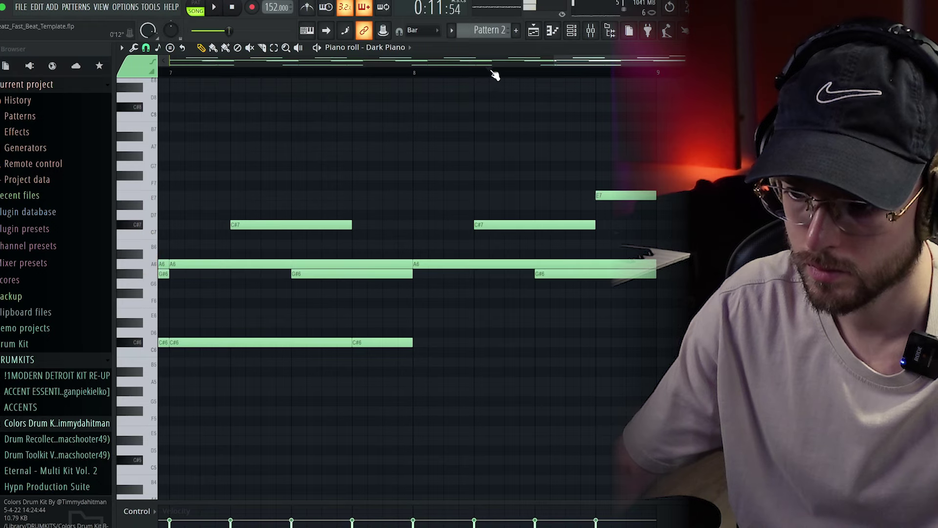
key("space")
scroll(550, 148, "down", 4)
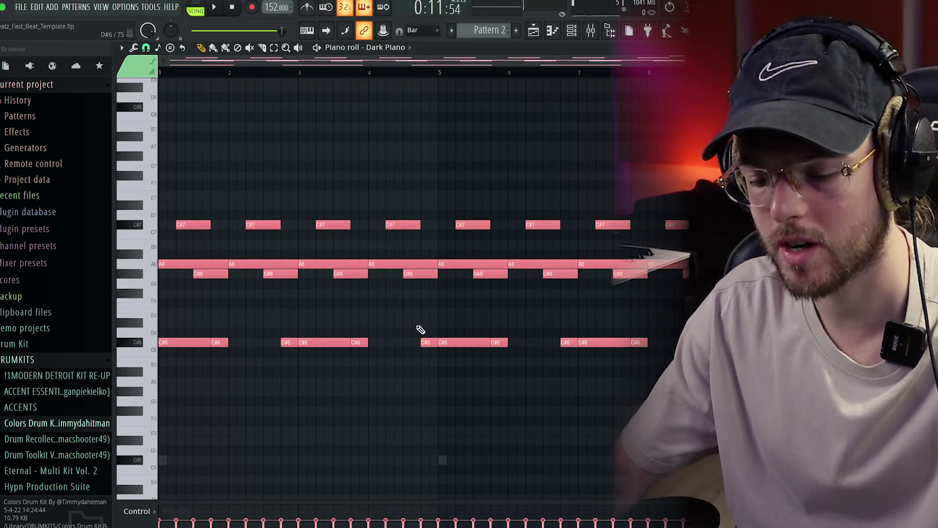
key("alt+r")
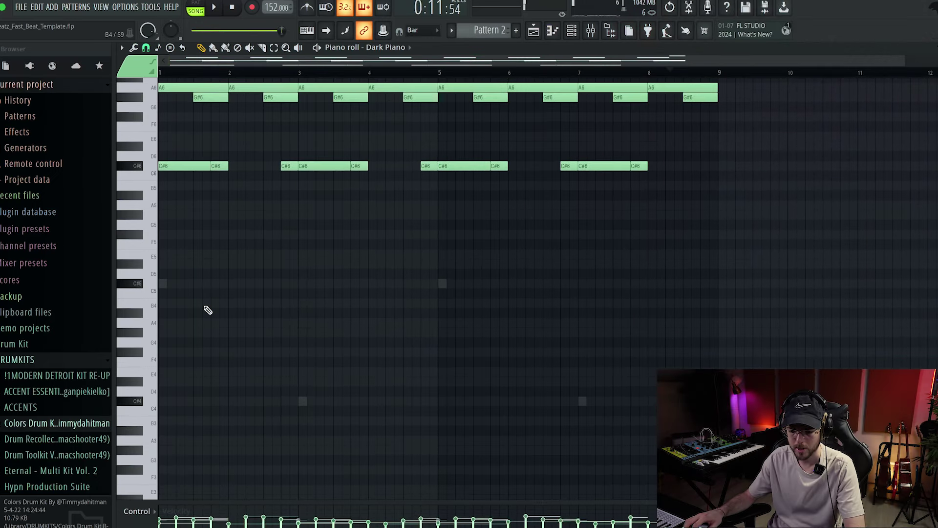
Add a two-bar C#2 bass note at bar 1 of the Dark Piano part and repeat it through bar 8
scroll(229, 337, "down", 3)
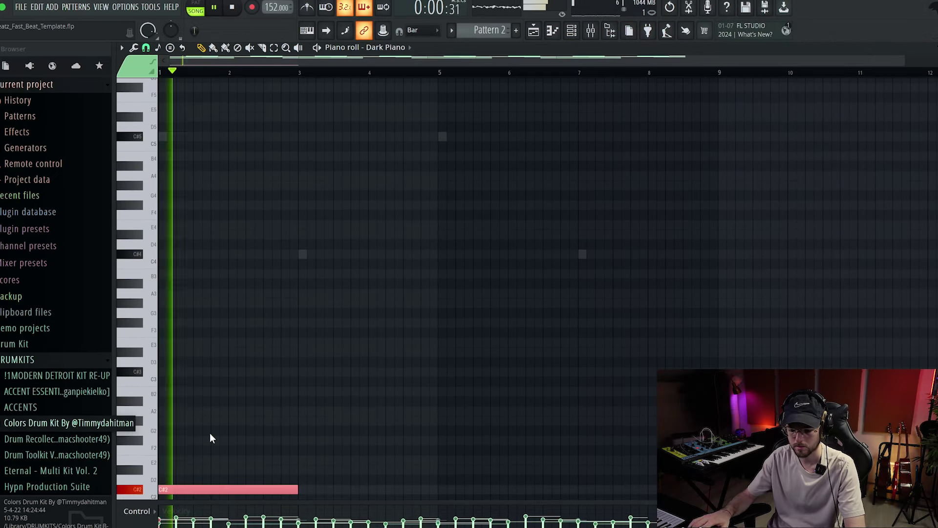
scroll(299, 284, "down", 5)
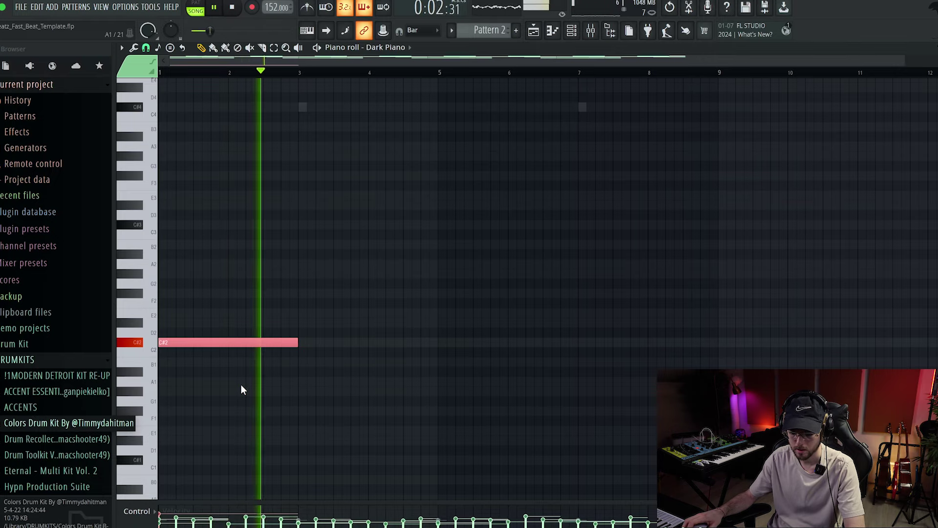
key("ctrl+b")
key("ctrl+b")
key("ctrl+b")
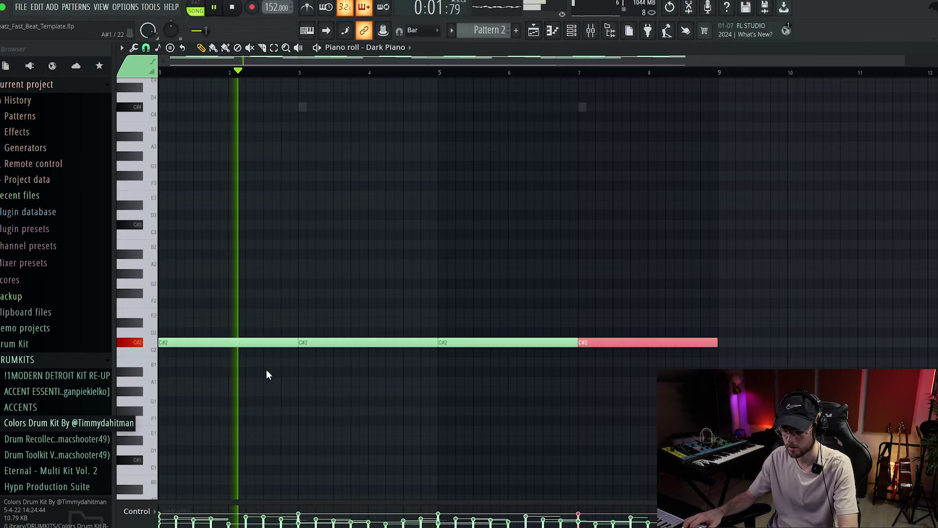
scroll(325, 315, "up", 6)
scroll(323, 314, "up", 1)
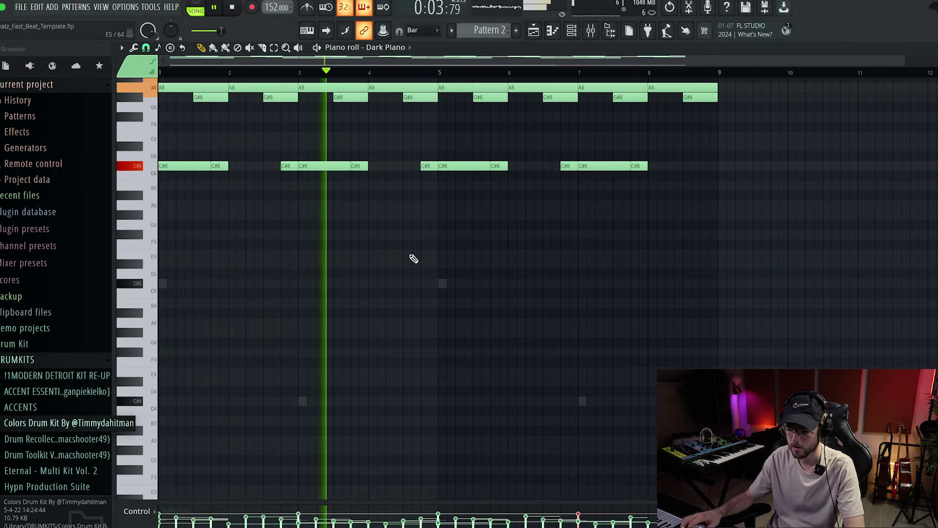
Route the Dark Piano channel to mixer track 4 and close its Fruity Delay 3 effect window
left_click(570, 31)
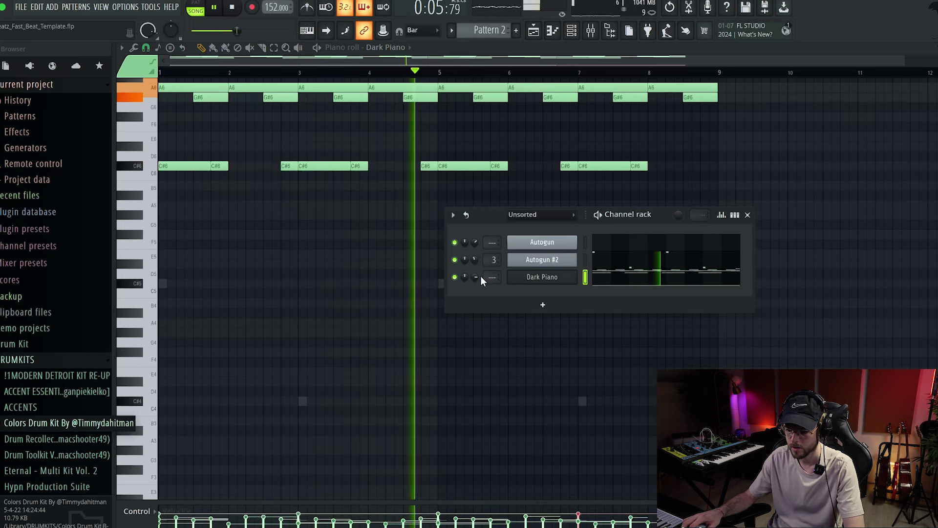
left_click_drag(491, 277, 491, 267)
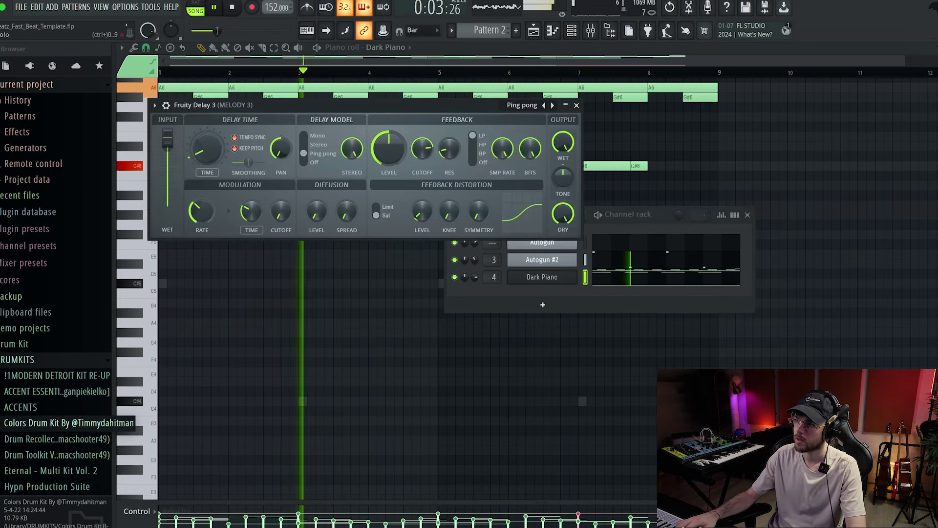
key("Escape")
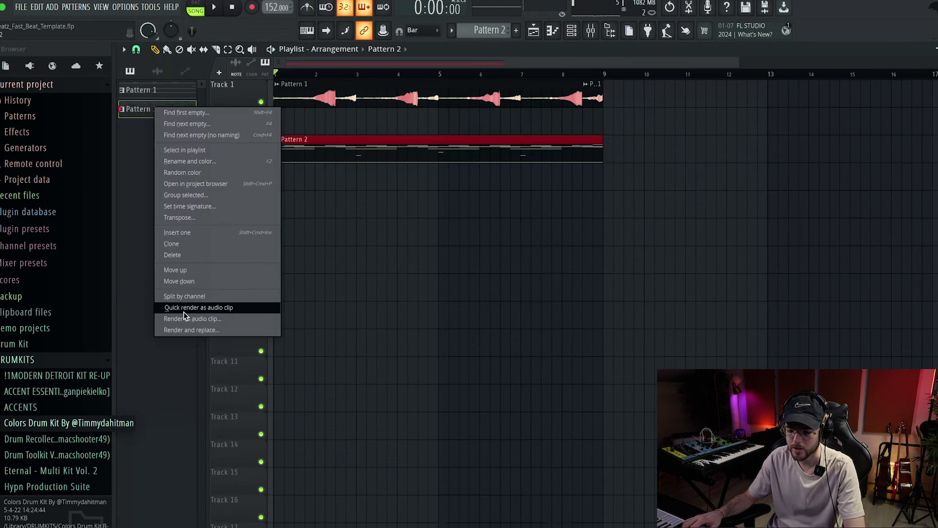
Quick-render Pattern 2 as an audio clip and place it, reversed, on Track 5 from bar 1
left_click(184, 310)
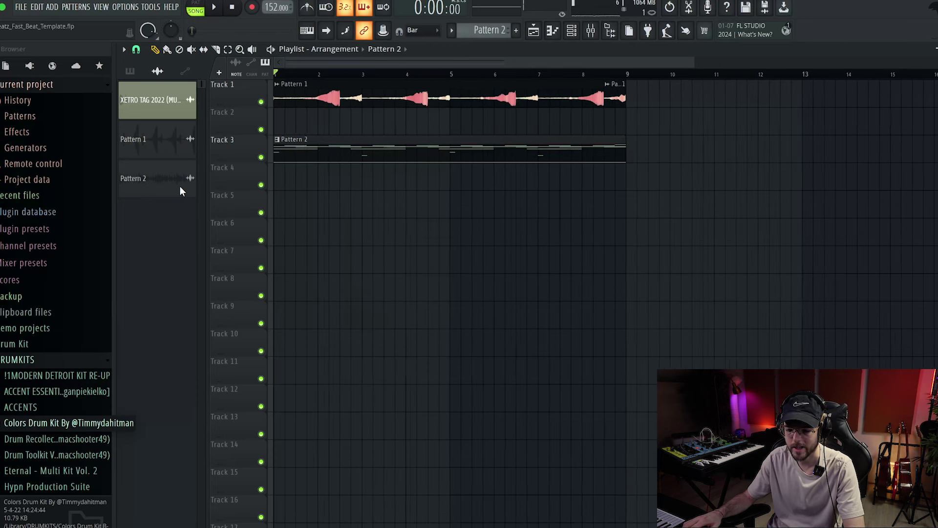
left_click_drag(180, 187, 272, 200)
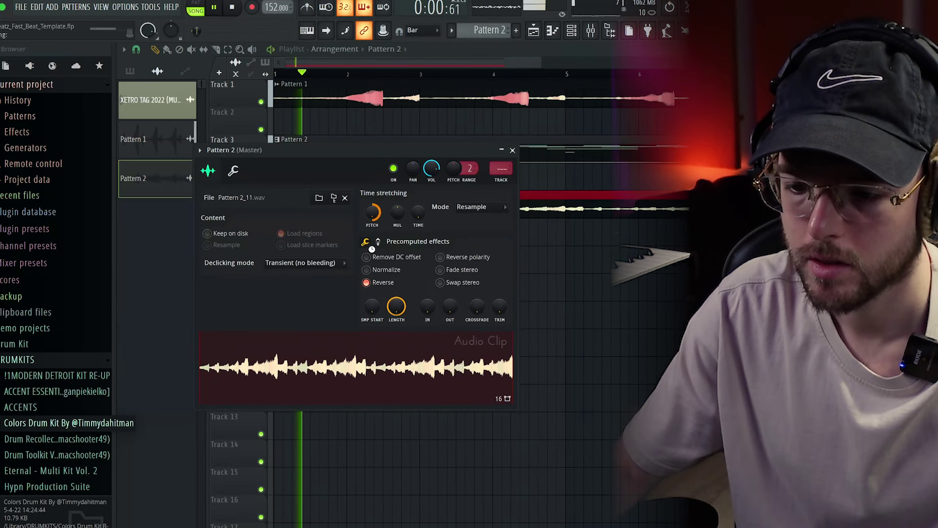
Shorten the reversed Pattern 2 clip to four bars with Auto time stretching, and repeat it to fill eight bars
left_click_drag(402, 167, 410, 393)
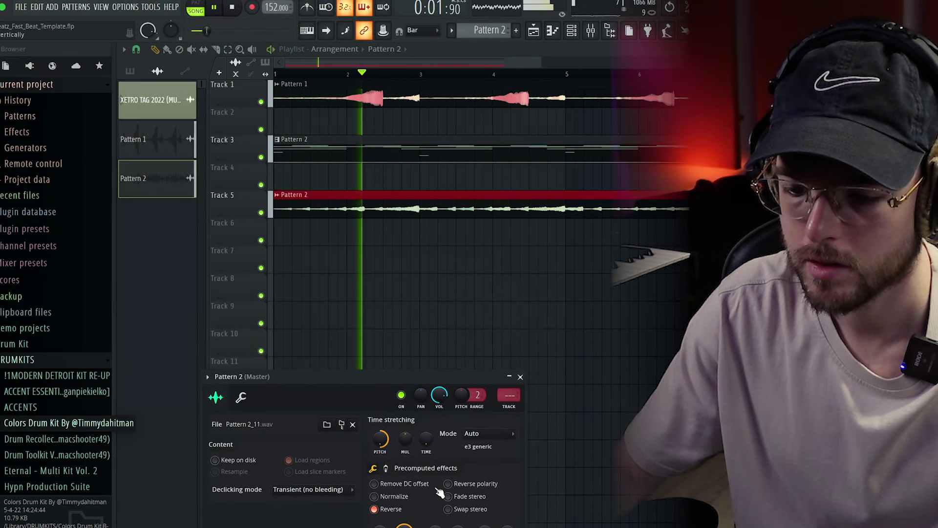
left_click_drag(432, 439, 429, 438)
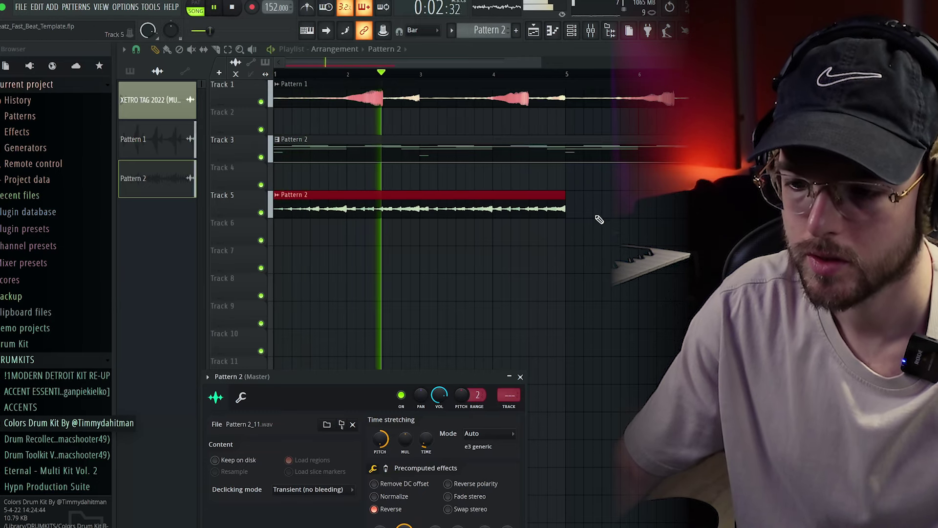
left_click(535, 210)
key("ctrl+b")
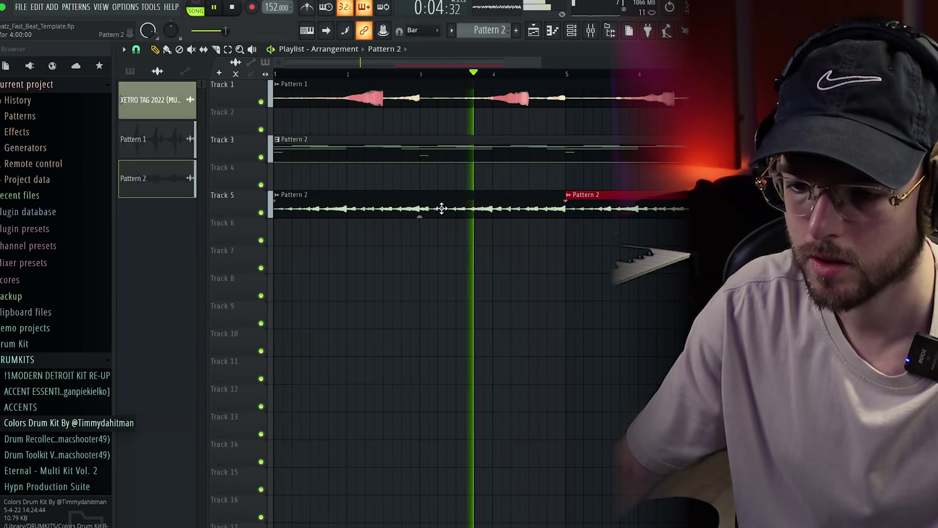
Lower the volume of the reversed Pattern 2 audio clip and play back the arrangement
double_click(465, 213)
left_click_drag(437, 393, 438, 393)
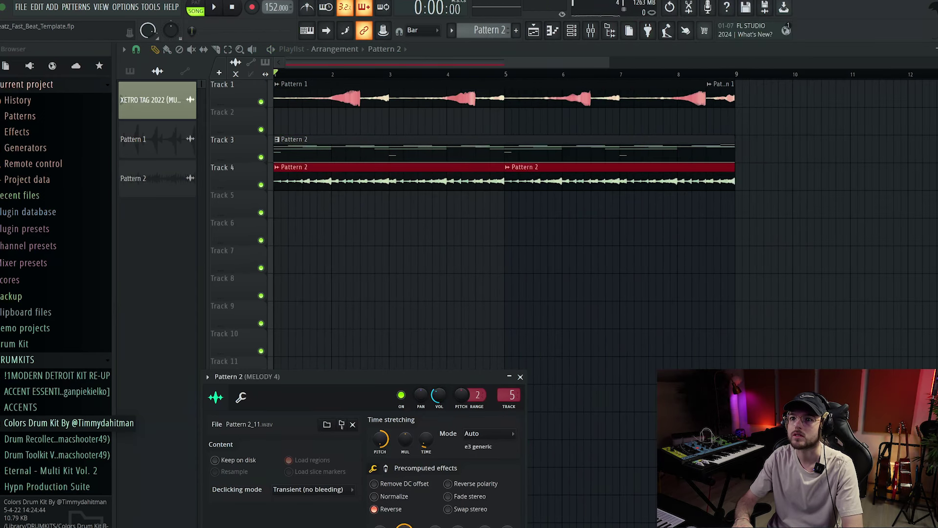
key("space")
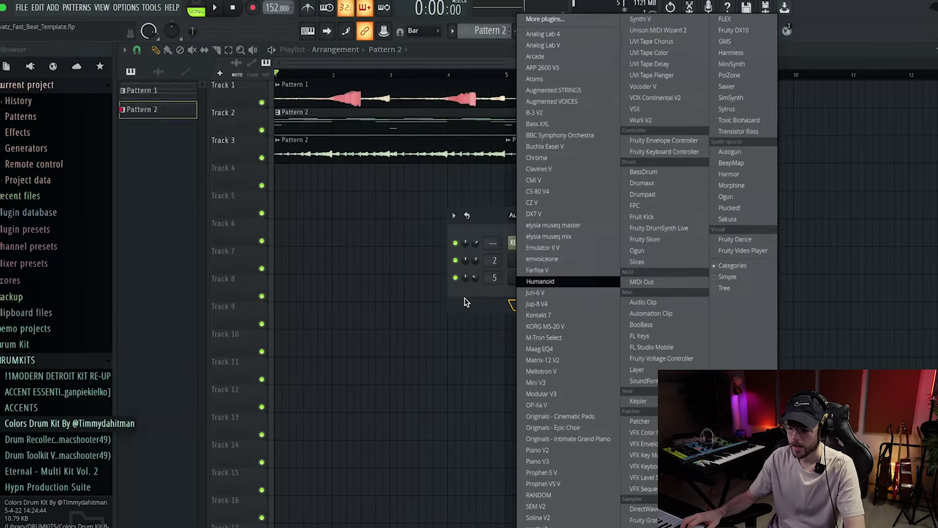
Add a FLEX instrument channel with the Celeste preset
key("Escape")
key("F8")
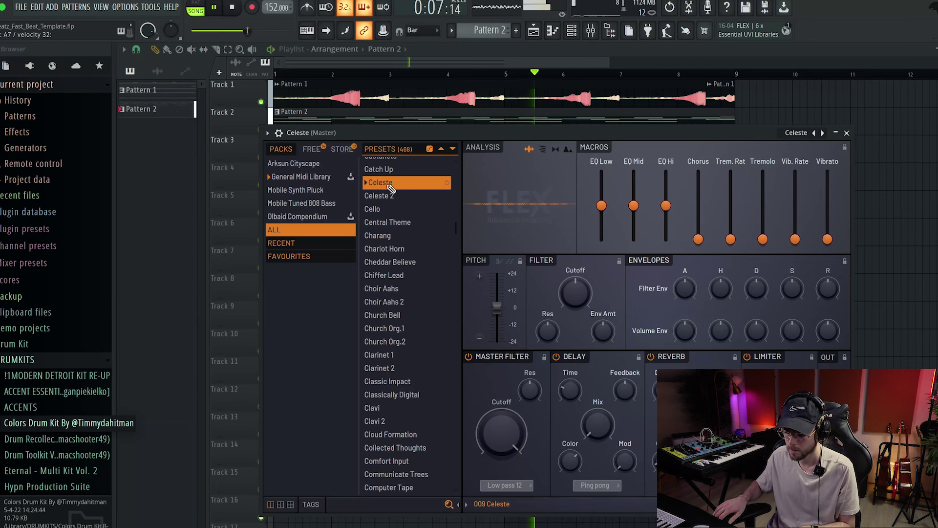
Write a one-bar Celeste phrase of short C#7, A7 and G#7 notes followed by another C#7 near the bar's end
left_click(191, 244)
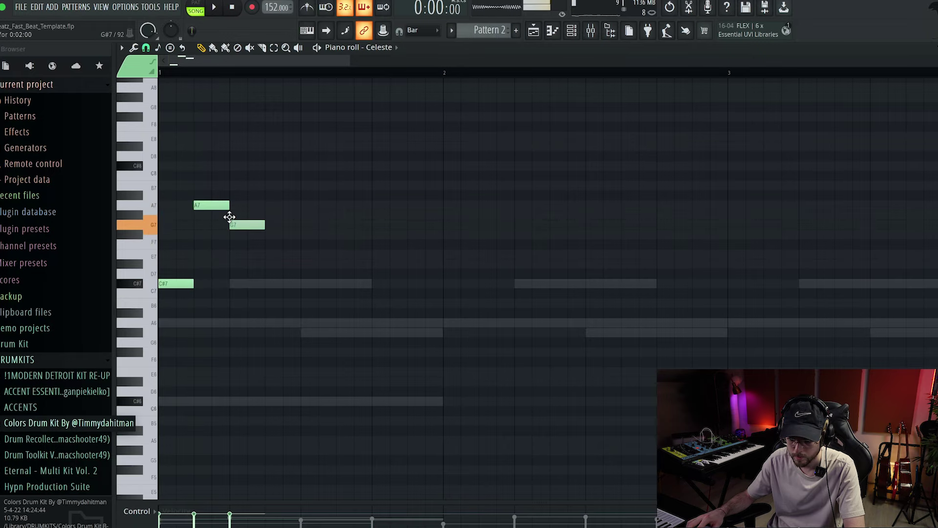
key("space")
left_click(379, 284)
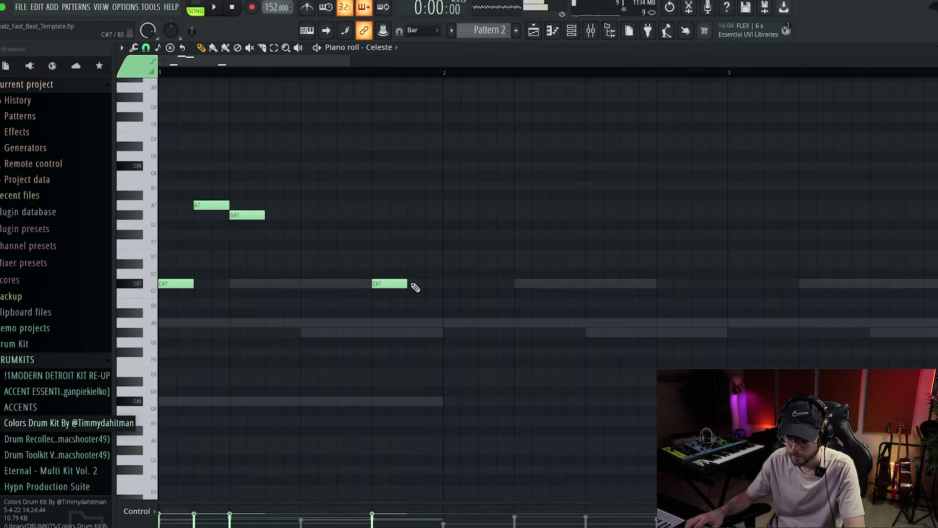
Repeat the one-bar Celeste phrase until it fills eight bars, and bring up the channel rack
key("ctrl+a")
key("ctrl+b")
key("ctrl+b")
key("ctrl+b")
key("ctrl+b")
key("ctrl+b")
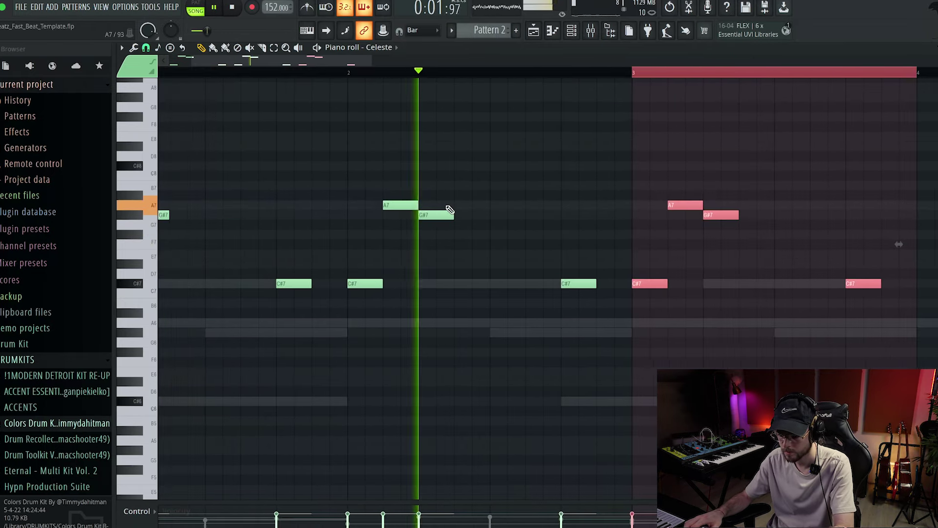
scroll(463, 211, "down", 3)
key("ctrl+b")
key("ctrl+b")
scroll(463, 211, "down", 2)
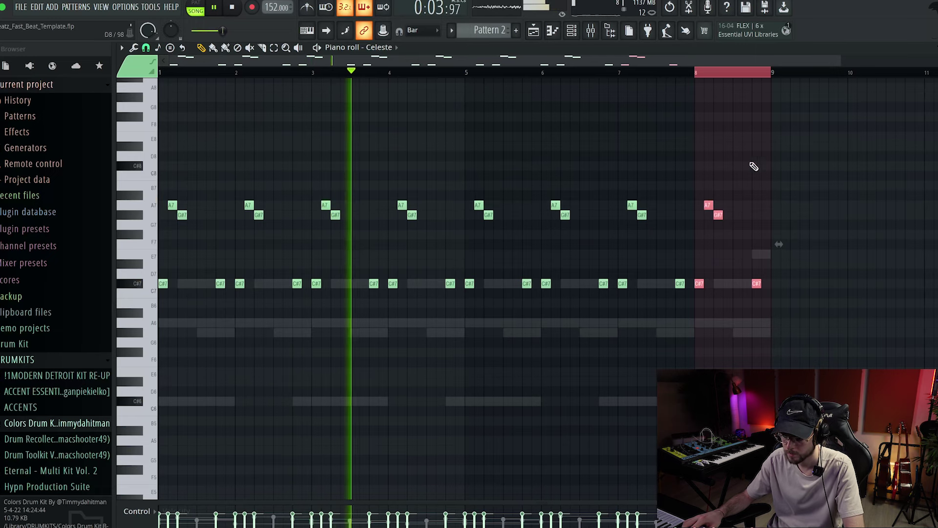
key("F6")
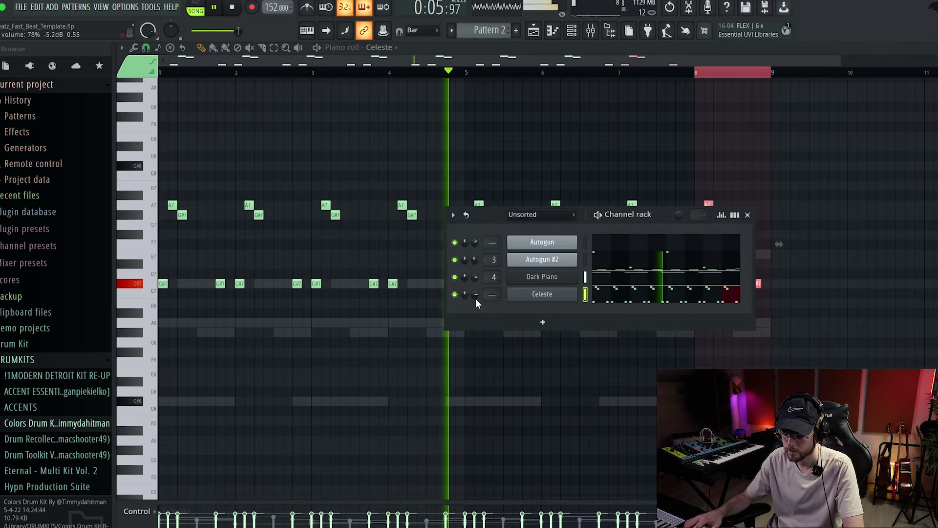
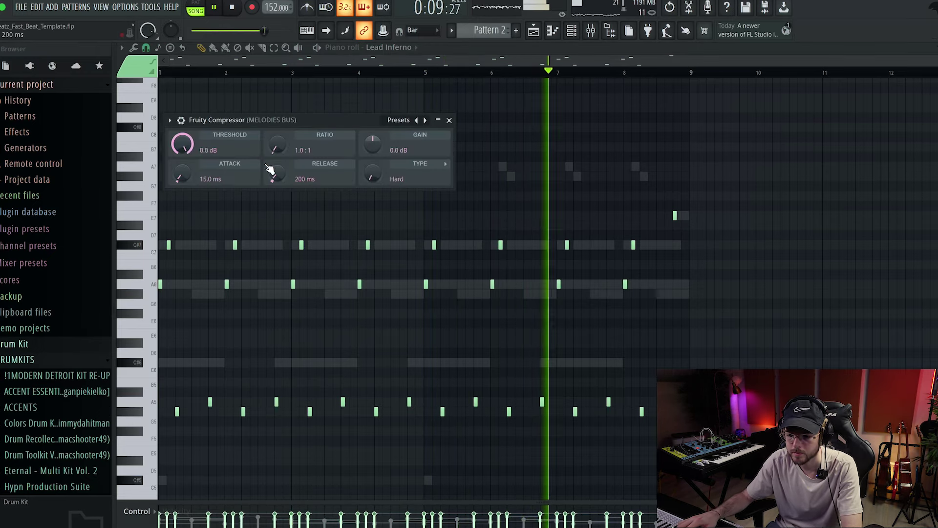
Lower the threshold of the melodies bus Fruity Compressor, set its ratio to 2.0:1, and raise its gain slightly
left_click_drag(182, 145, 182, 193)
left_click_drag(292, 153, 292, 144)
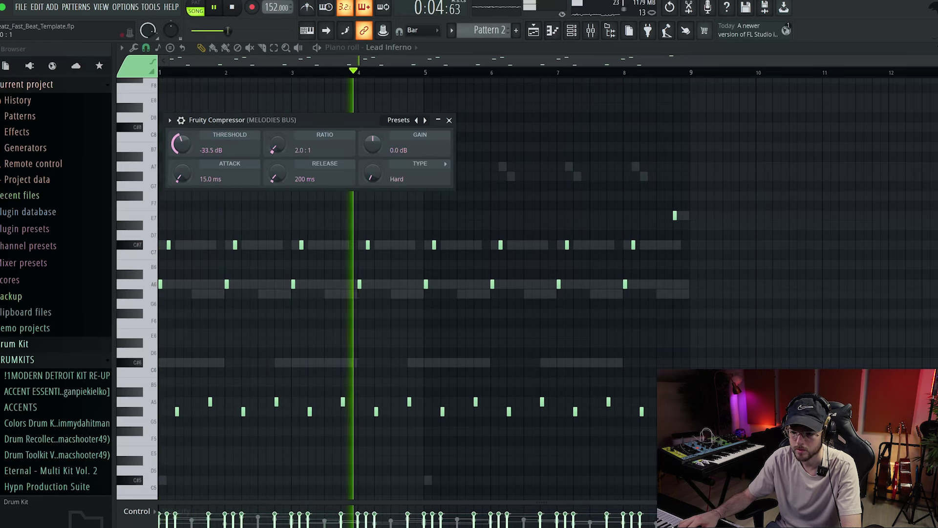
mouse_move(189, 143)
left_mouse_down()
mouse_move(189, 118)
mouse_move(192, 152)
left_mouse_up()
left_click_drag(373, 145, 373, 137)
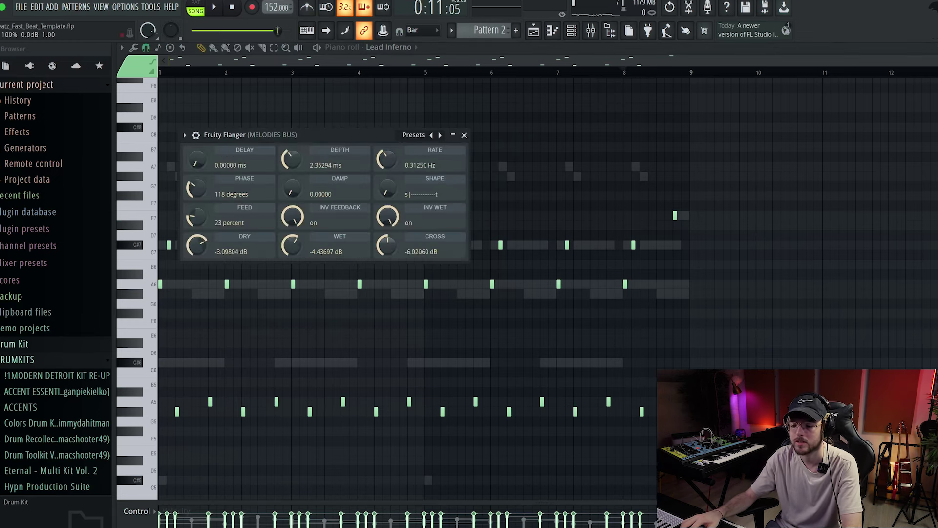
key("space")
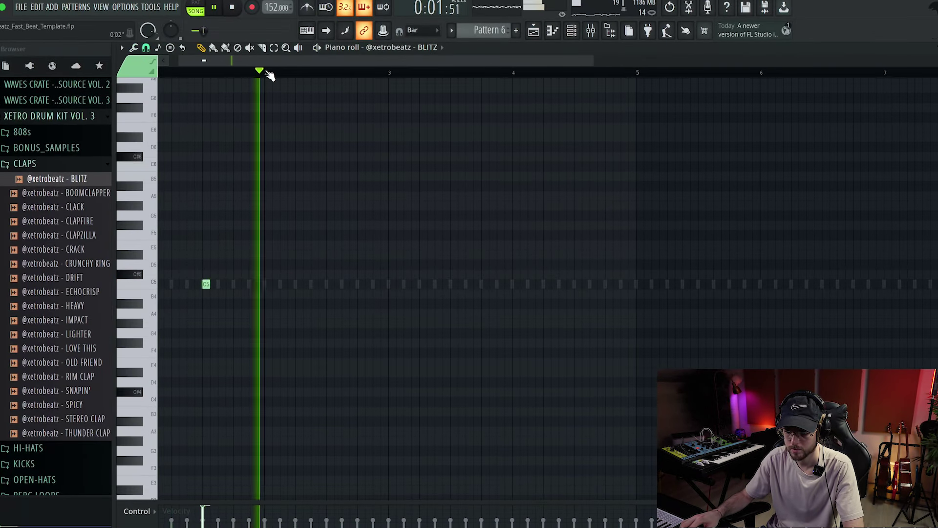
Repeat the one-bar BLITZ clap pattern through bar 8, and bring up the channel rack
left_click_drag(292, 95, 193, 95)
key("ctrl+b")
key("ctrl+b")
key("ctrl+b")
key("ctrl+b")
key("ctrl+b")
key("ctrl+b")
key("ctrl+b")
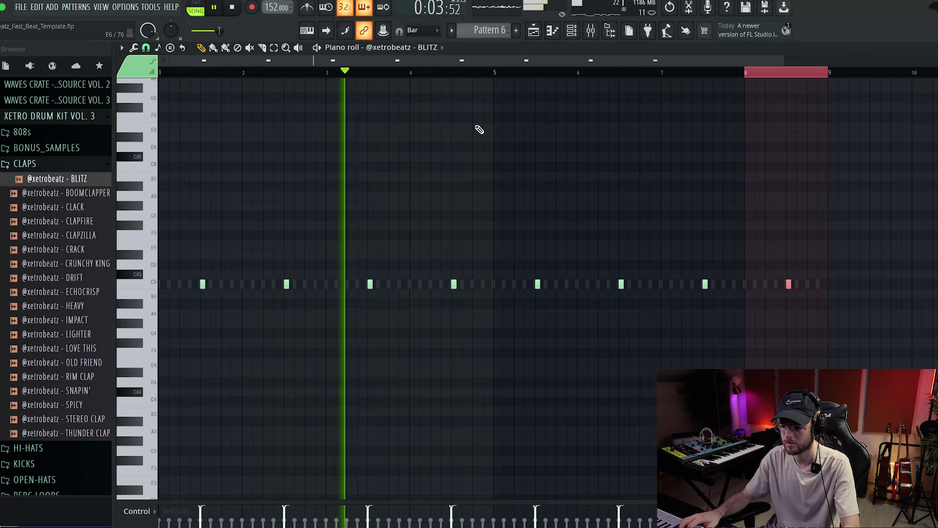
key("F6")
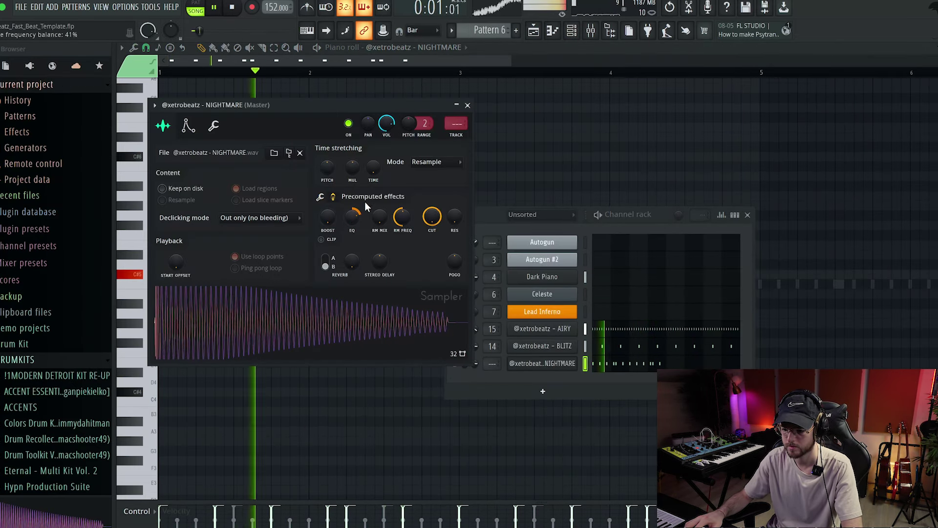
Rework the NIGHTMARE hits in the second half of bar 2, adding two consecutive C#5 hits near the bar's end
left_click(467, 106)
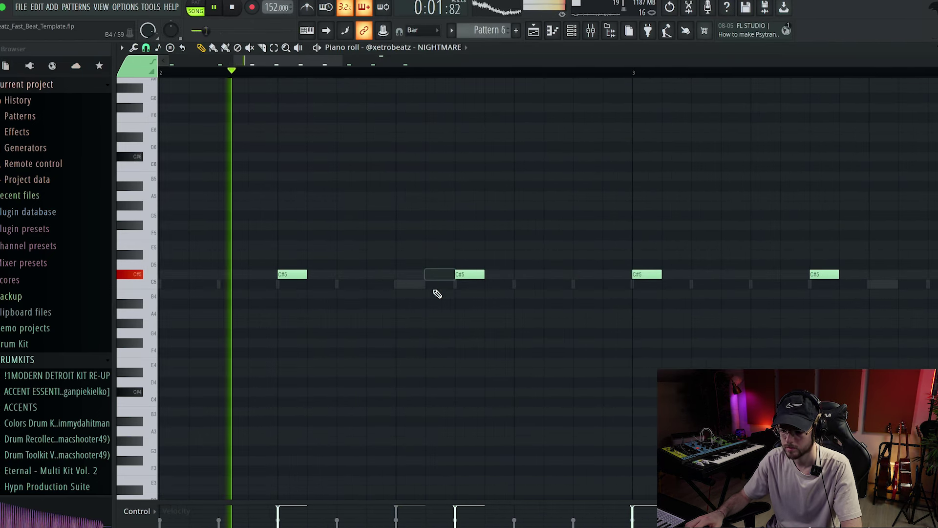
left_click(497, 276)
scroll(493, 276, "down", 1)
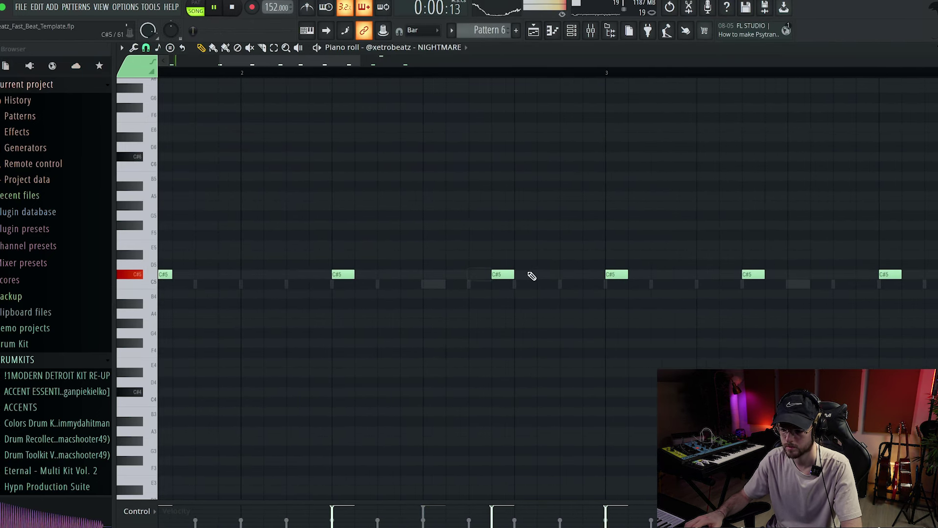
right_click(505, 275)
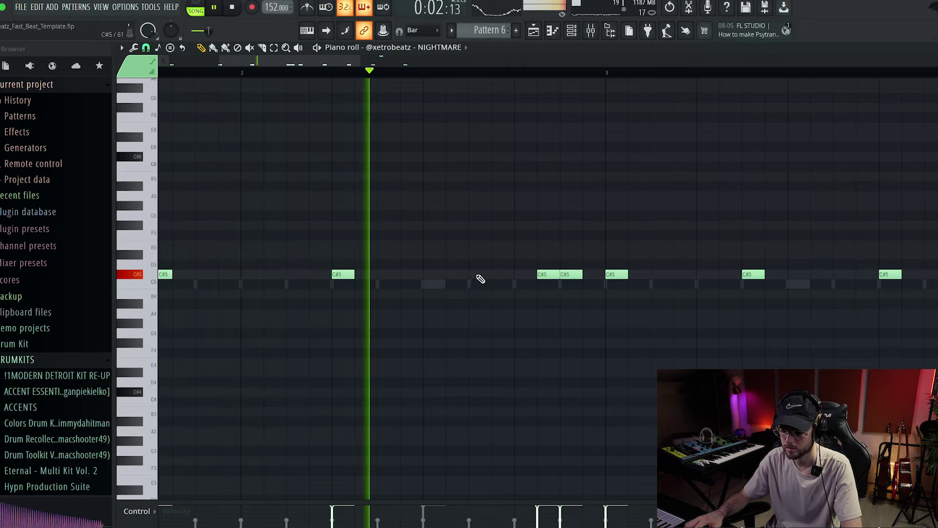
left_click(480, 277)
scroll(490, 278, "down", 1)
scroll(489, 278, "down", 5)
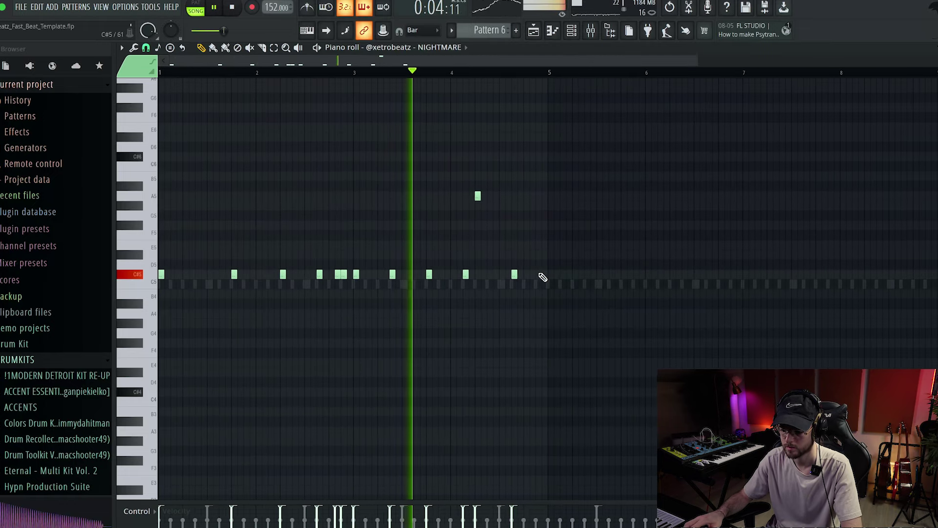
Add a C#5 NIGHTMARE hit at the end of bar 4, and duplicate the four-bar pattern into bars 5 to 8
scroll(540, 276, "up", 4)
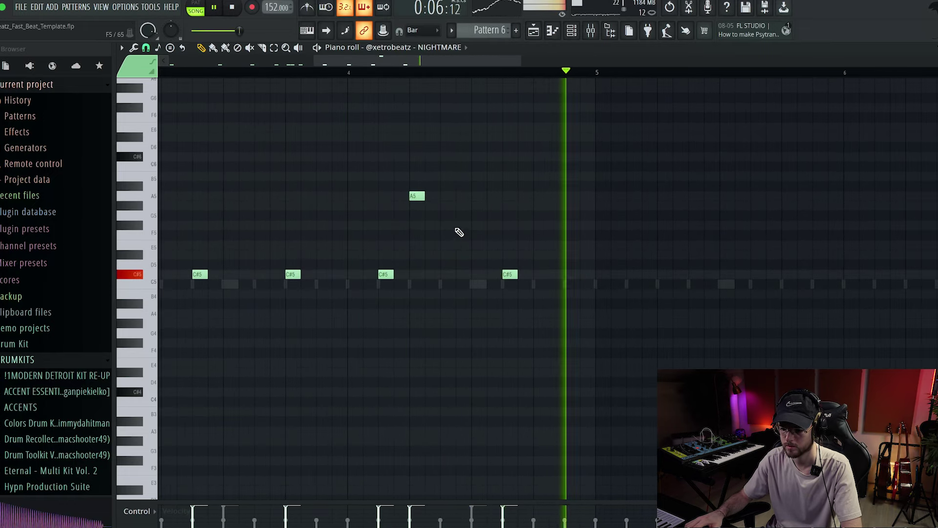
key("ctrl+b")
scroll(469, 206, "down", 2)
key("ctrl+d")
scroll(586, 201, "down", 3)
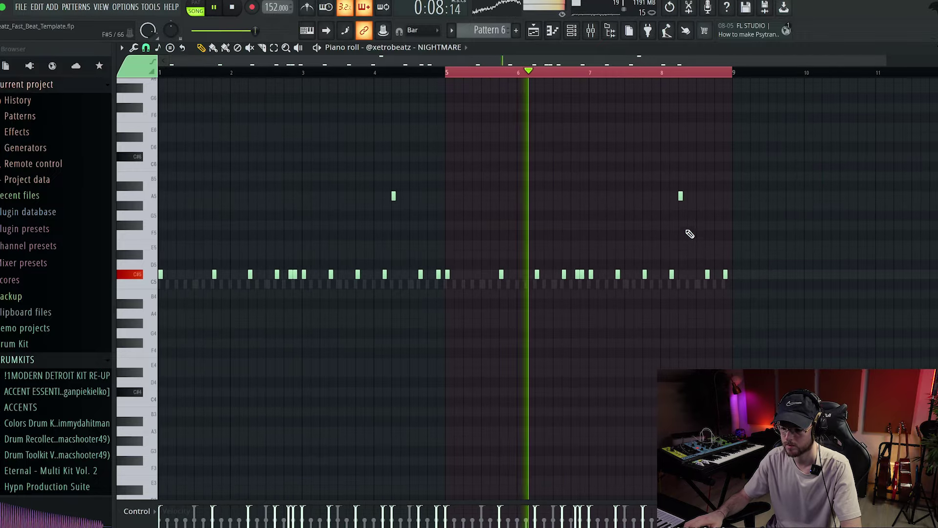
Move the A5 NIGHTMARE note in bar 8 down one octave to A4
scroll(688, 239, "up", 4)
scroll(743, 255, "up", 3)
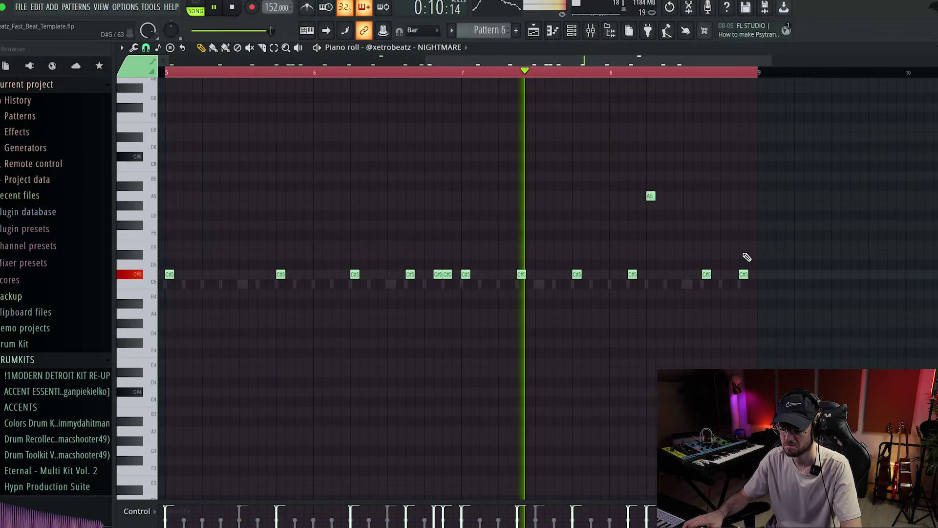
scroll(702, 234, "up", 1)
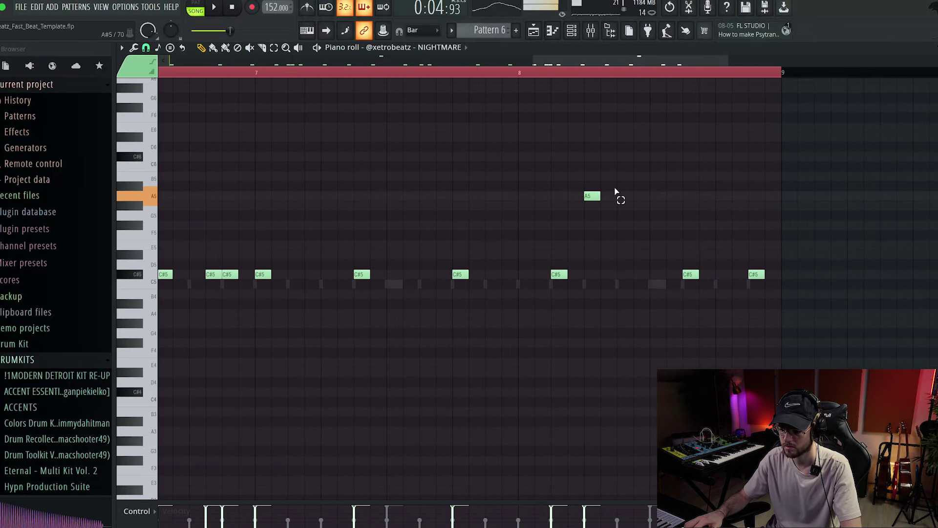
left_click_drag(615, 190, 562, 227)
key("ctrl+Down")
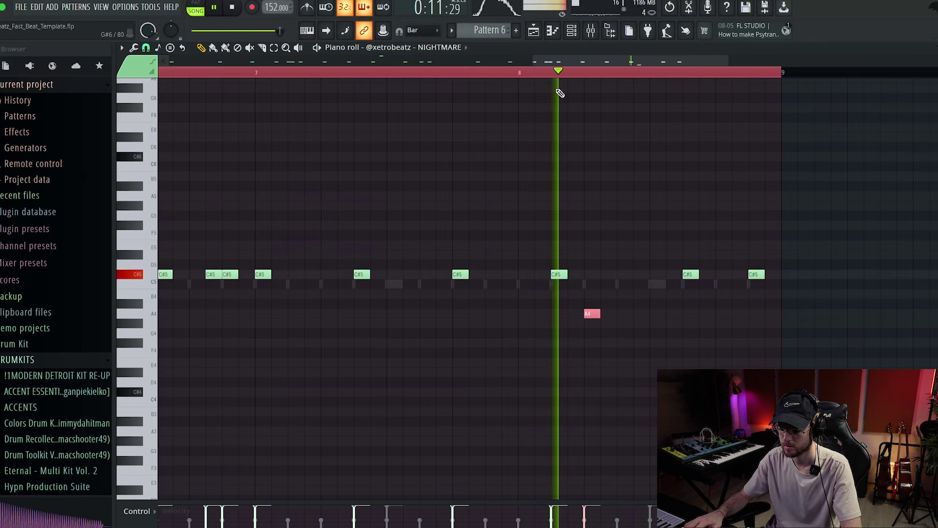
Add an A4 NIGHTMARE hit late in bar 8 in place of the bar's last two C#5 hits
left_click(704, 313)
left_click(684, 314)
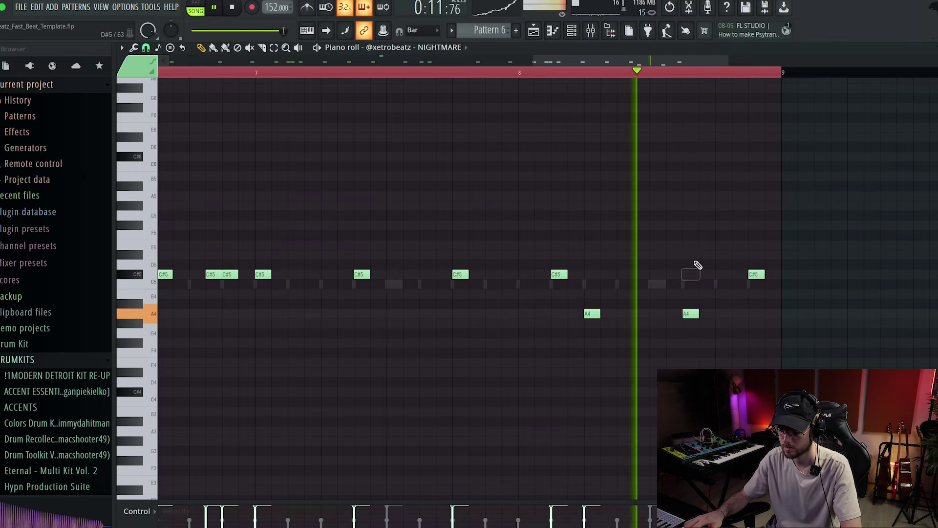
right_click(692, 274)
right_click(756, 275)
Finish bar 8 of the NIGHTMARE part with three consecutive short A4 hits
left_click(709, 313)
left_click(737, 313)
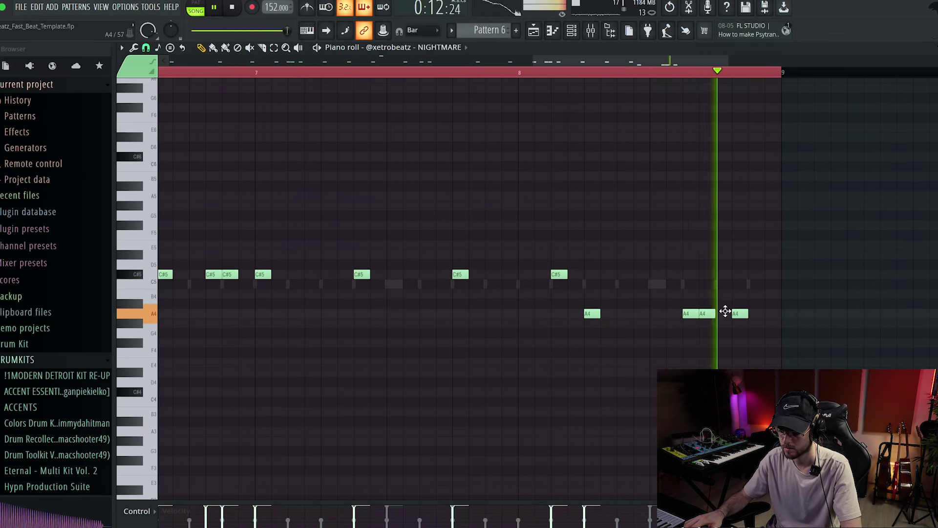
right_click(707, 317)
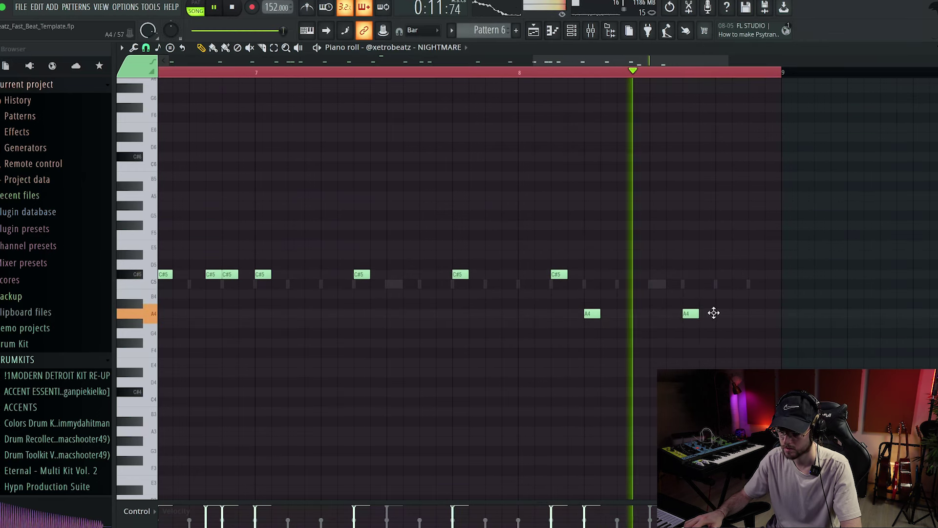
left_click(718, 312)
left_click(739, 312)
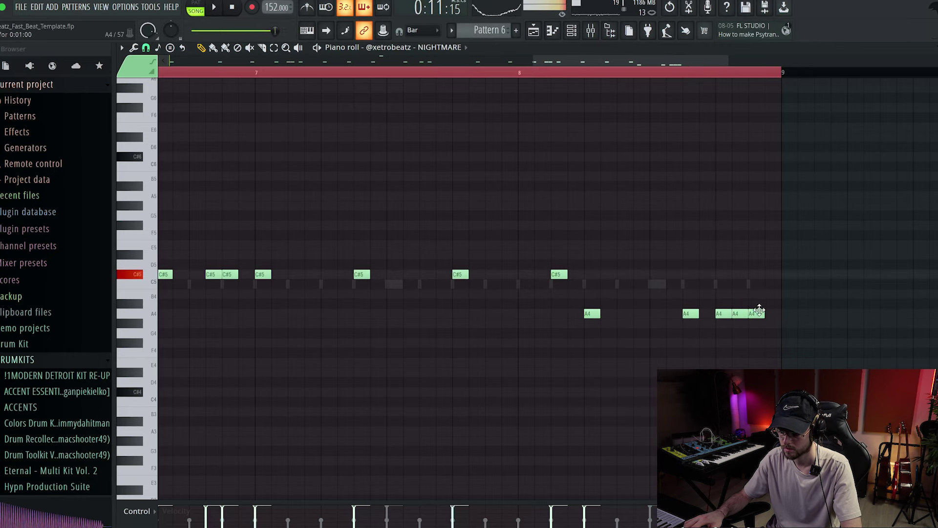
Transpose all THE PERFECT RACK kick notes down one semitone
scroll(759, 310, "down", 6)
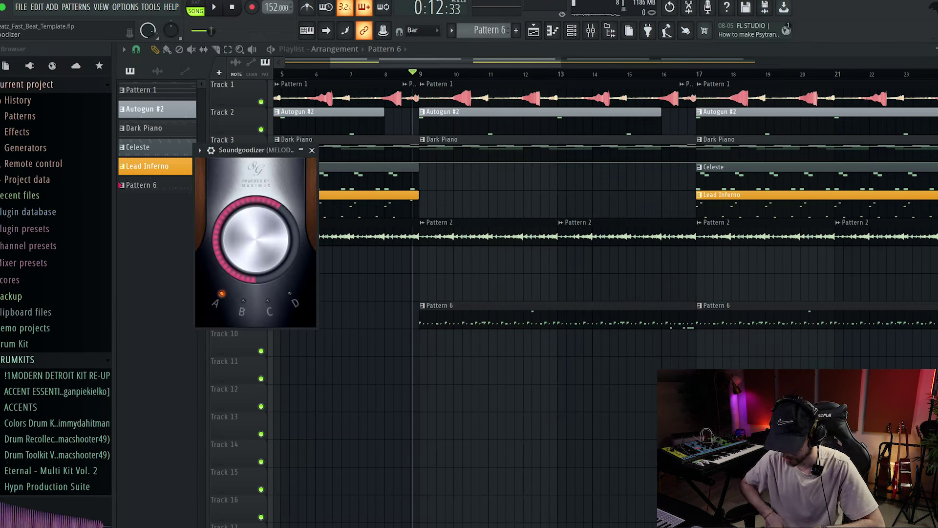
key("space")
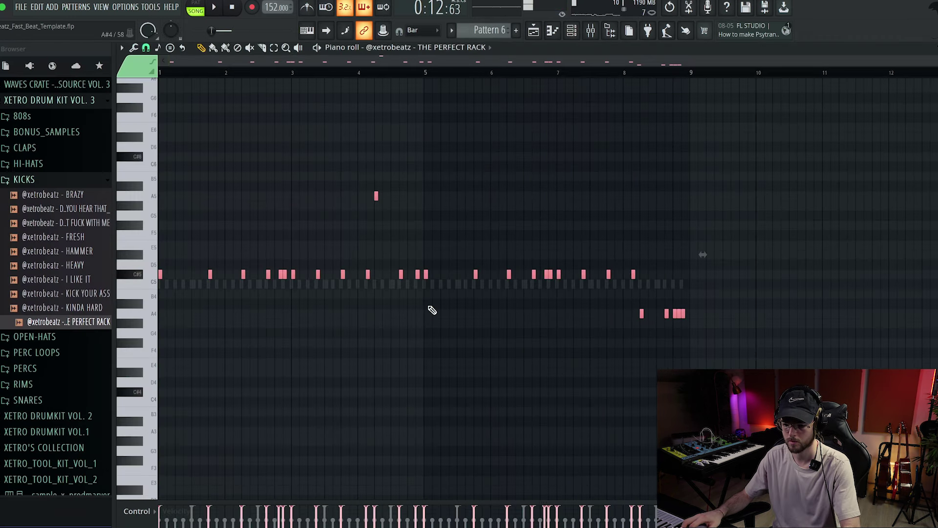
left_click_drag(808, 143, 10, 421)
key("shift+Down")
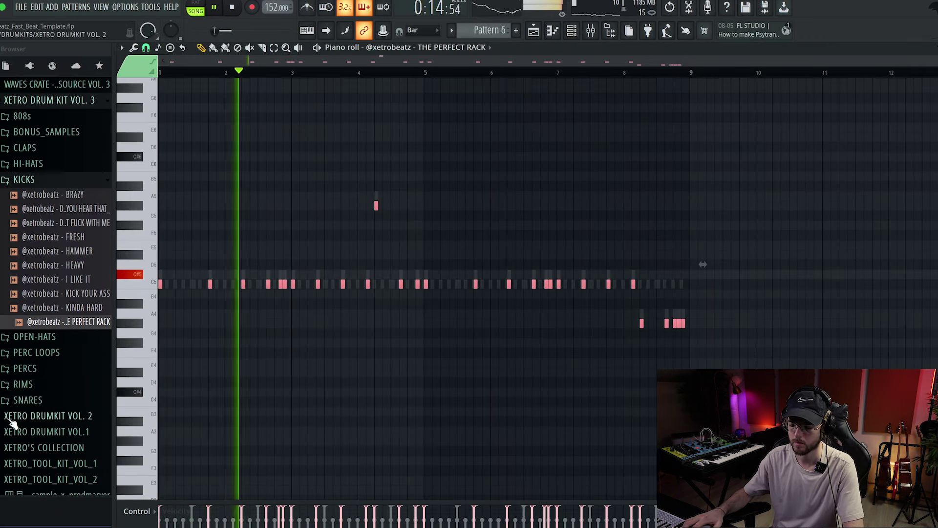
Enable Reverse polarity for the THE PERFECT RACK kick sample and set its channel volume to 88%
key("F6")
left_click(543, 381)
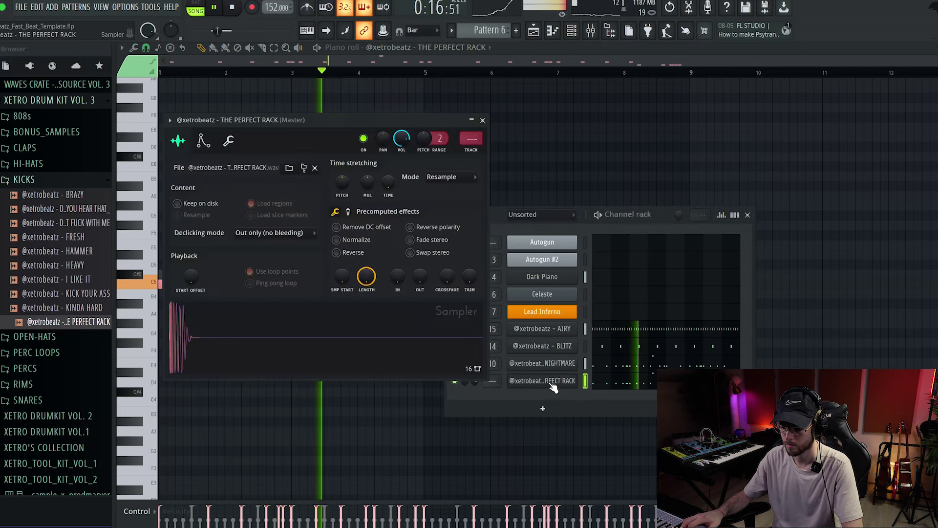
left_click(452, 229)
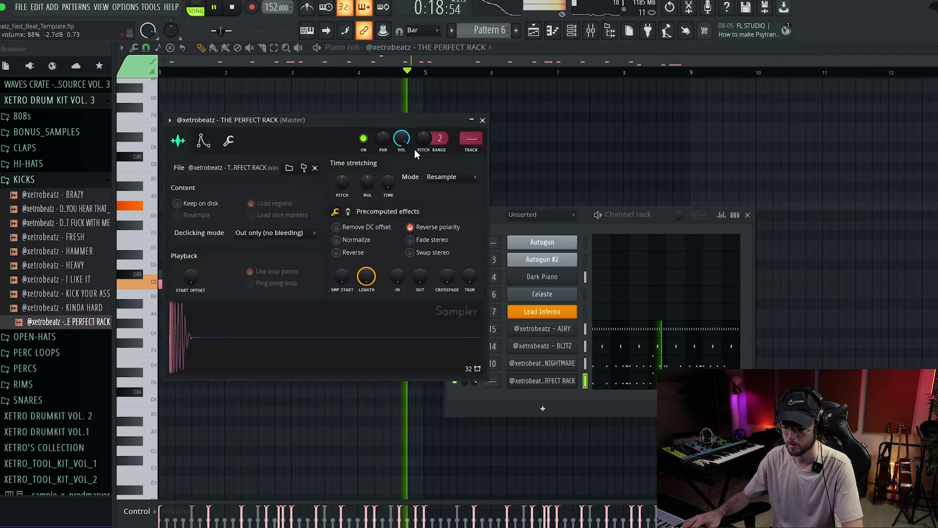
left_click(482, 120)
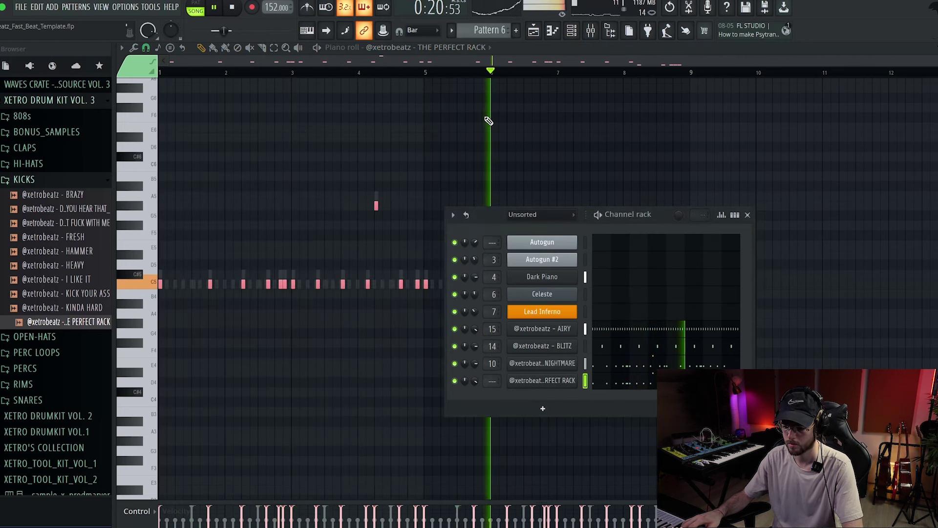
key("F6")
Delete the last G#4 kick hit at the end of bar 8 in THE PERFECT RACK part
scroll(708, 283, "up", 3)
scroll(683, 320, "up", 2)
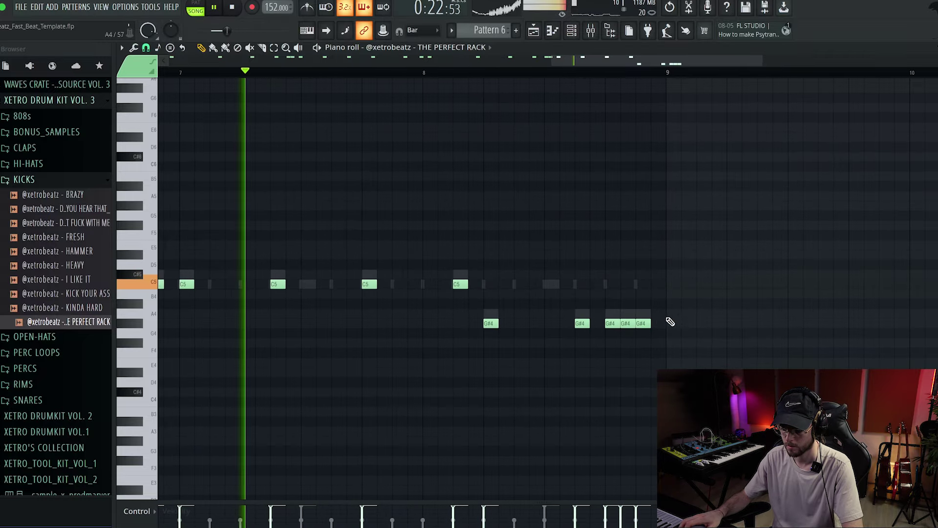
right_click(643, 323)
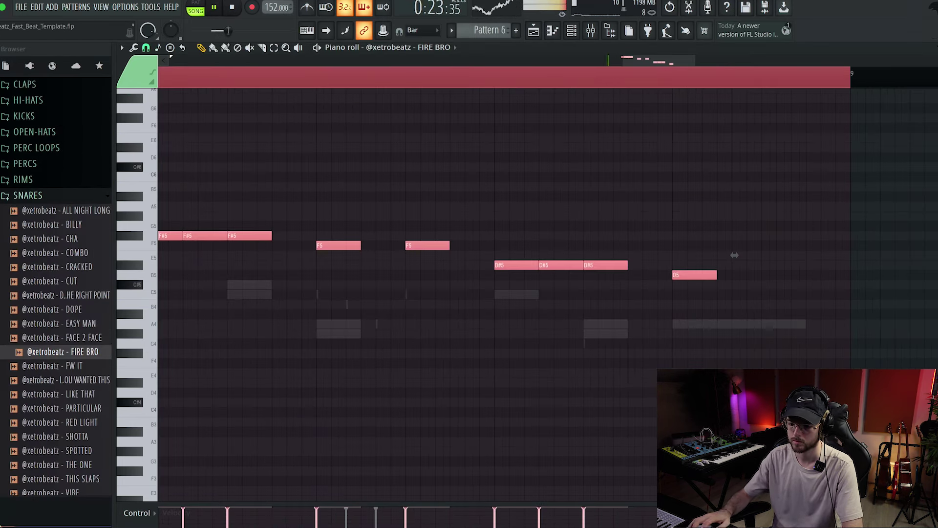
Split the first D#5 FIRE BRO snare hit in bar 8 into three rapid hits and remove the last D#5 hit
left_click(352, 337, "ctrl")
scroll(352, 337, "down", 2)
scroll(535, 325, "up", 3)
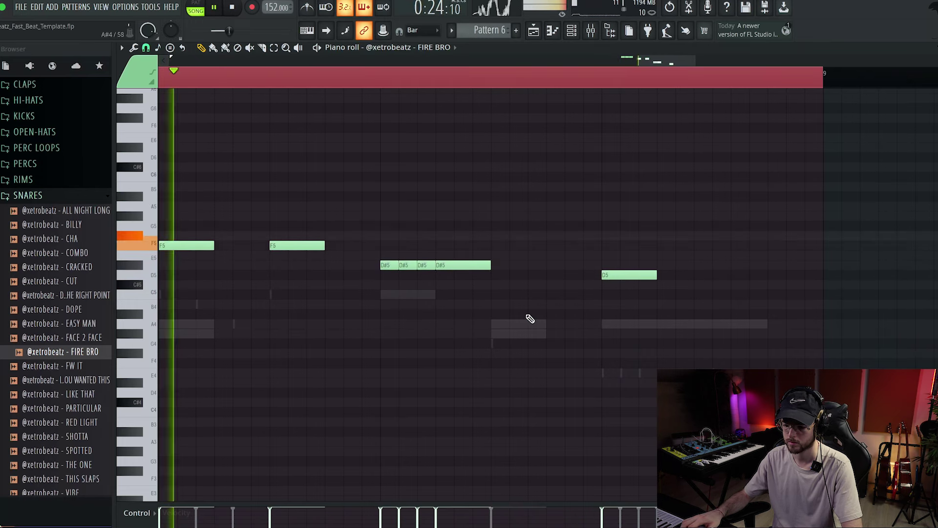
key("space")
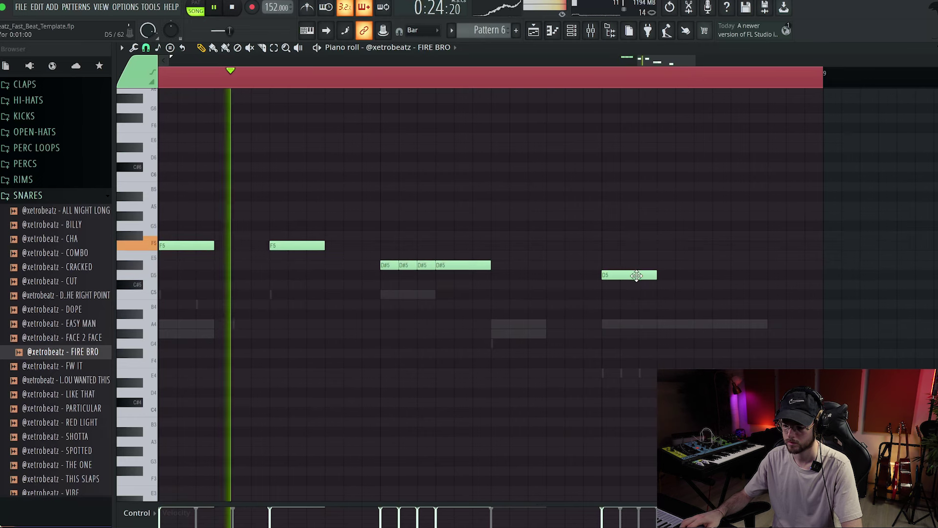
Lower the PERC LOOP 2 channel volume to 33% during playback and close its settings
key("space")
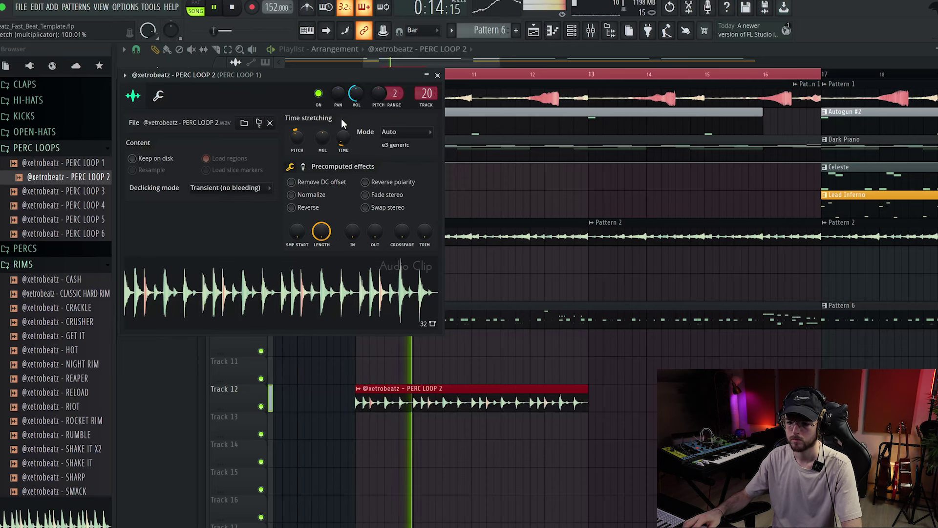
scroll(356, 94, "down", 5)
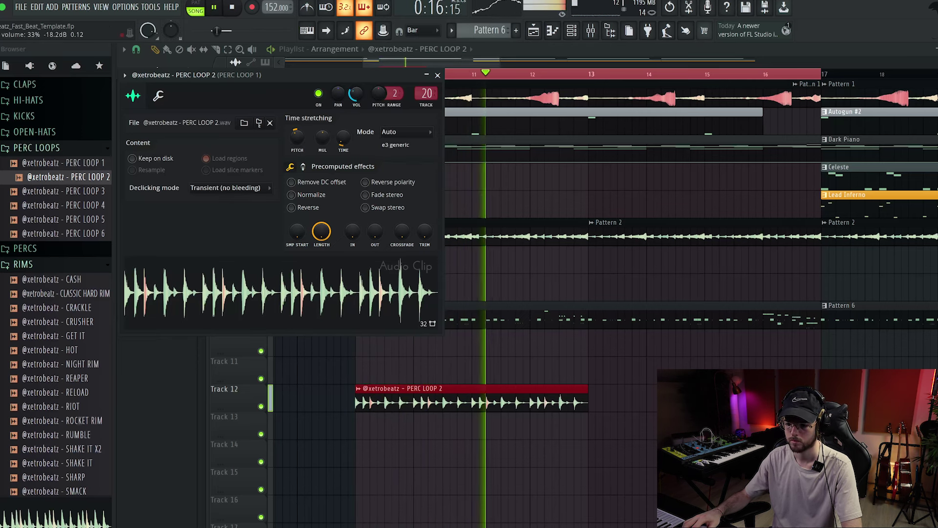
left_click(437, 75)
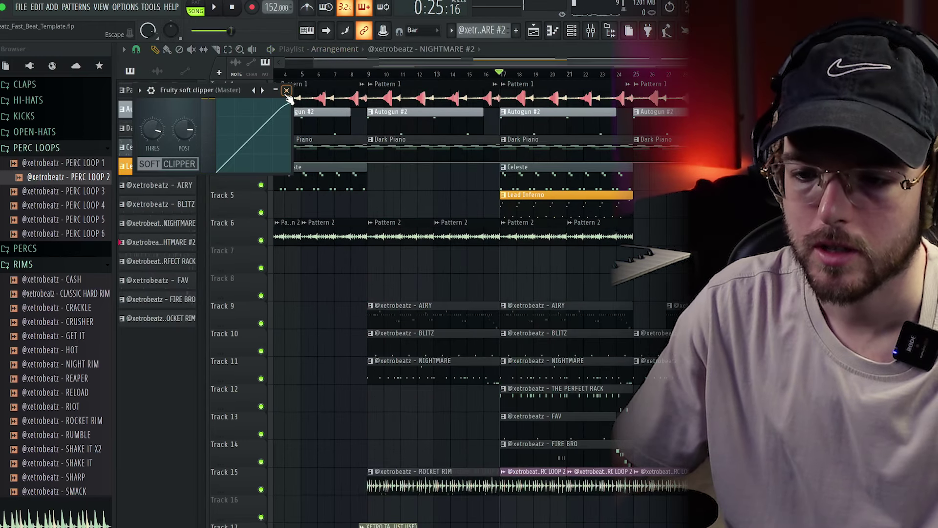
Close the master soft clipper, open the master Fruity Limiter and set its release time to 0 ms
left_click(287, 90)
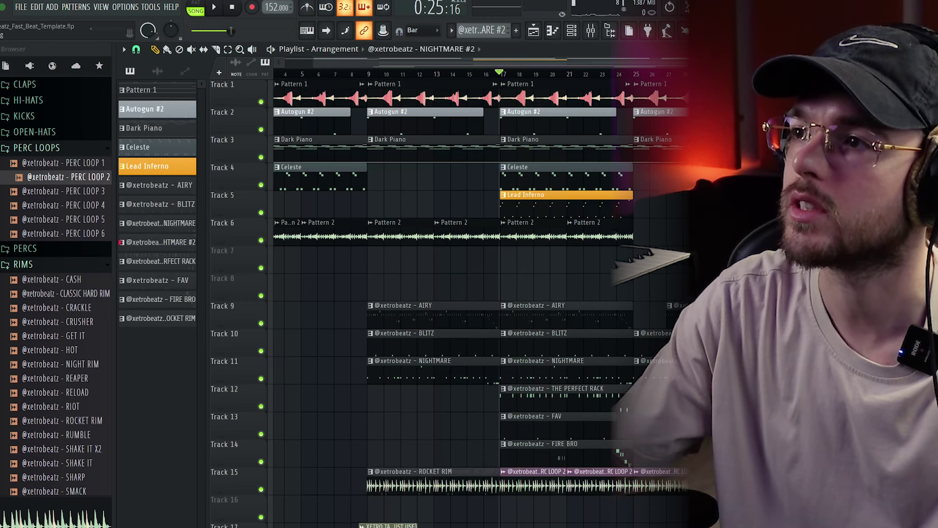
left_click(782, 147)
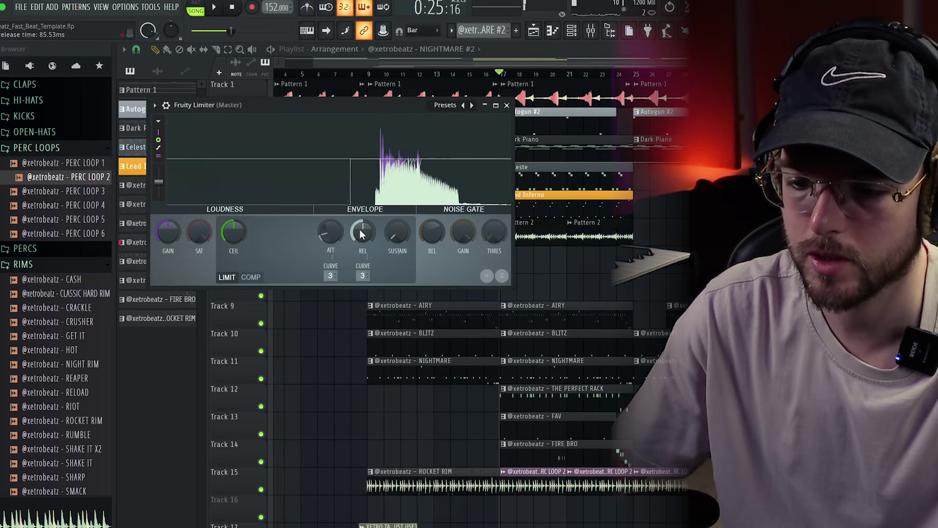
left_click_drag(360, 235, 355, 230)
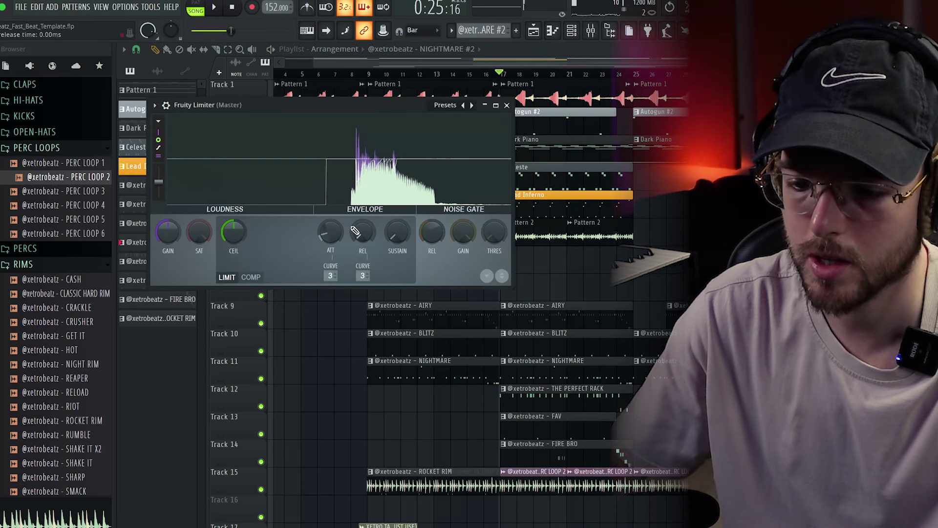
Adjust the master Fruity Limiter's gain and raise its ceiling
left_click_drag(175, 236, 175, 226)
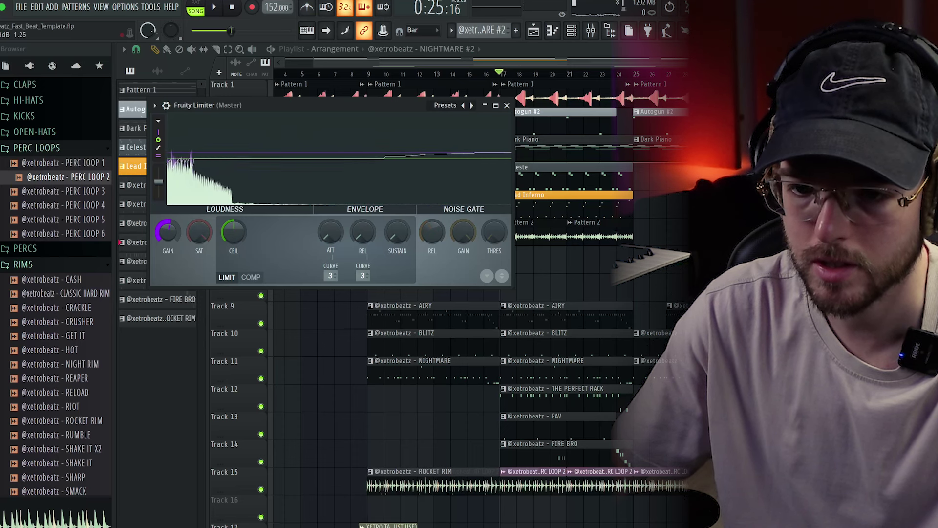
left_click_drag(234, 234, 233, 229)
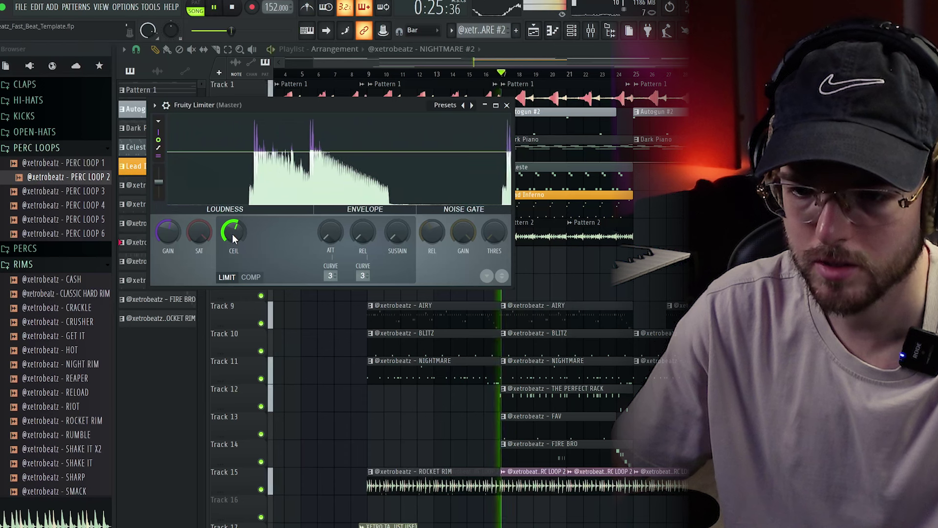
Set the master limiter's saturation threshold to -7.5 dB while listening to the beat, and close the limiter
left_click_drag(199, 235, 199, 225)
key("space")
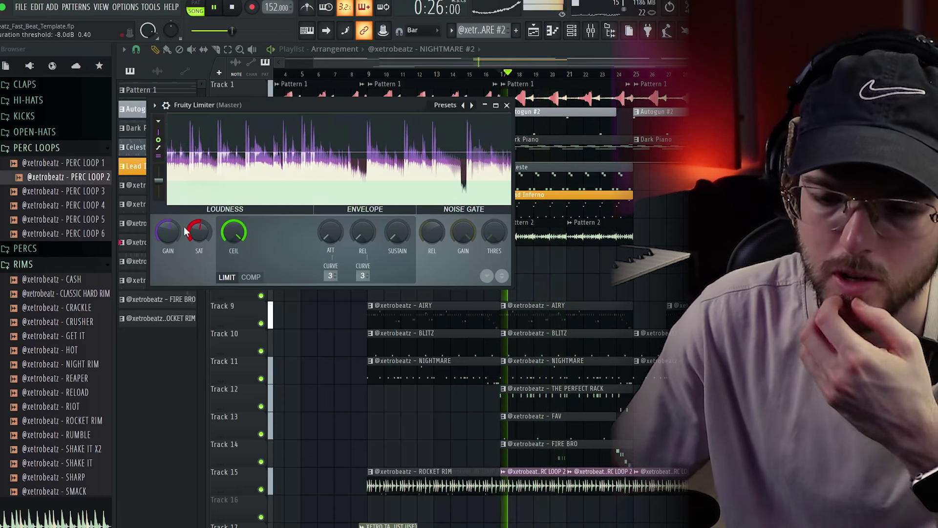
mouse_move(168, 232)
left_mouse_down()
mouse_move(168, 220)
mouse_move(177, 226)
left_mouse_up()
key("space")
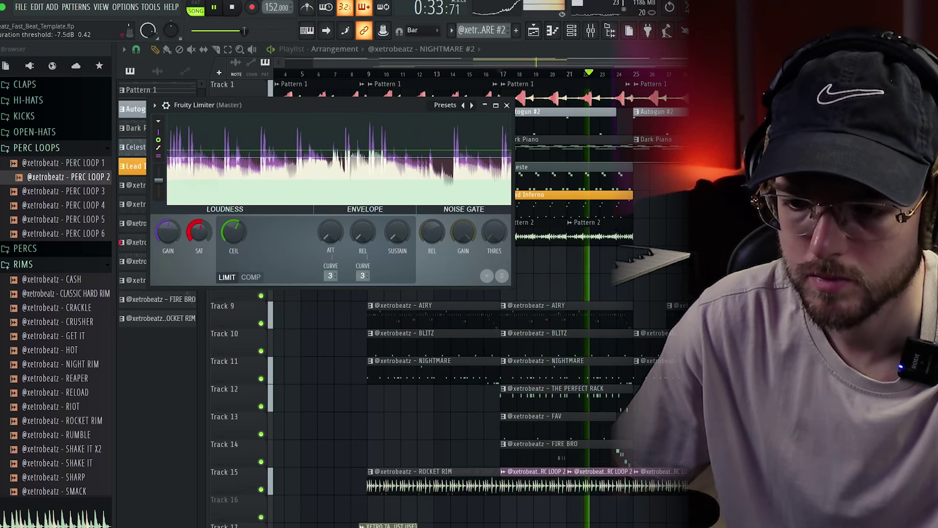
left_click(506, 105)
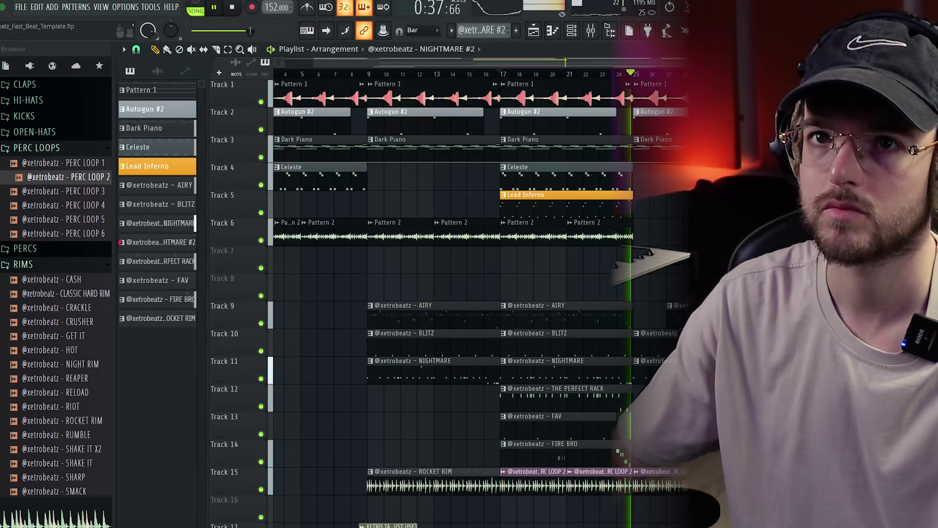